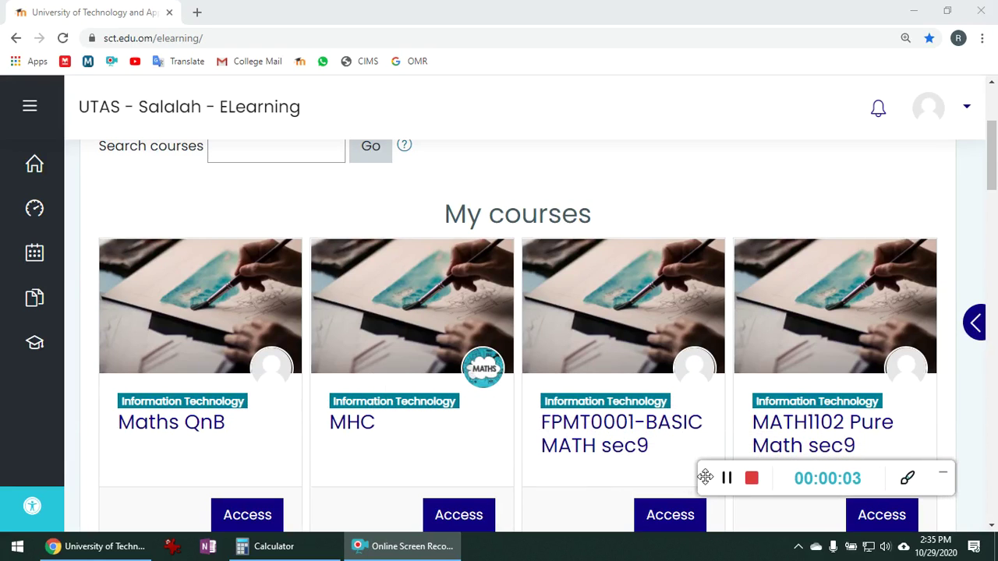
Open the MATH1102 Pure Math sec9 course and its full course administration page
click(797, 439)
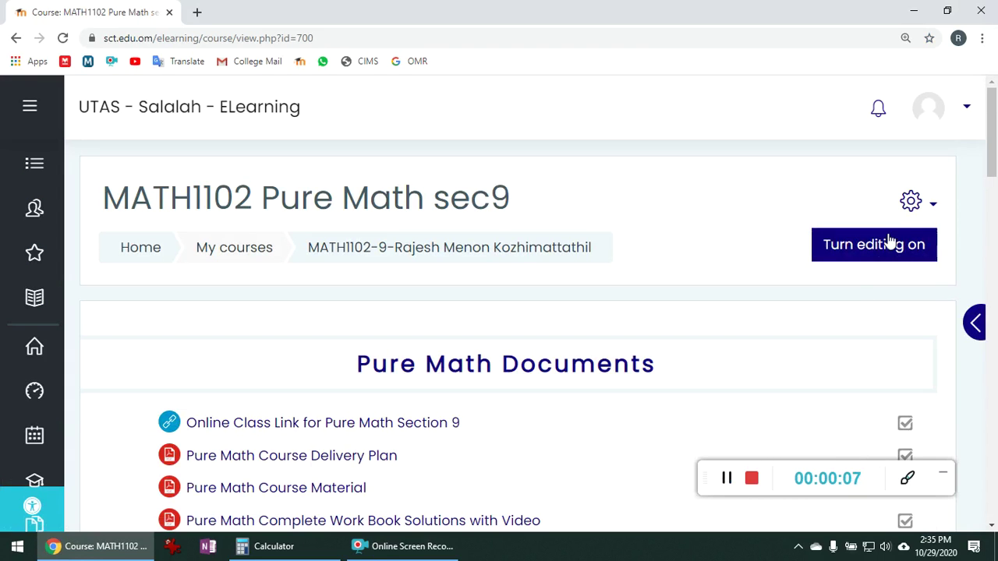
click(910, 204)
scroll(834, 429, down, 1)
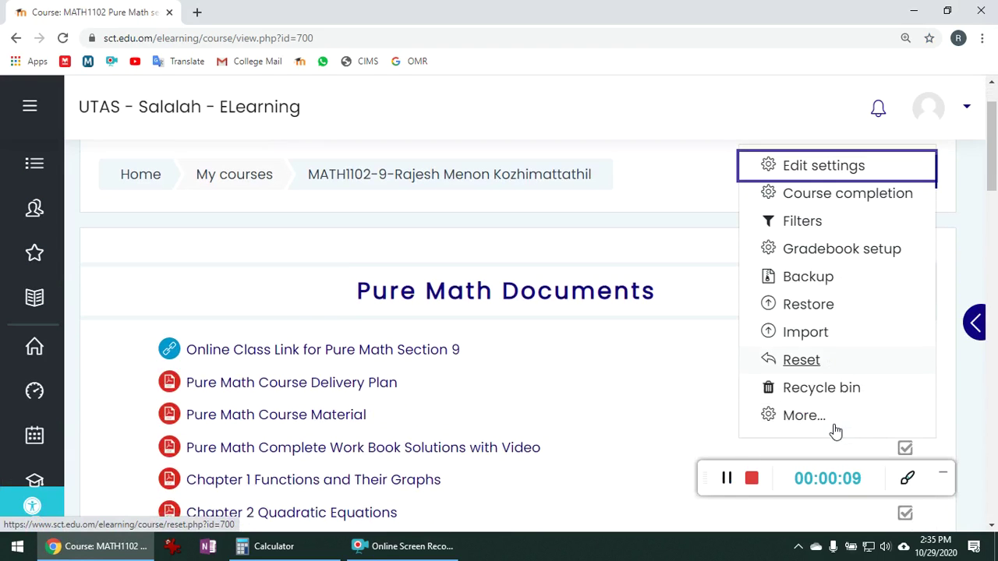
click(824, 413)
scroll(403, 385, down, 2)
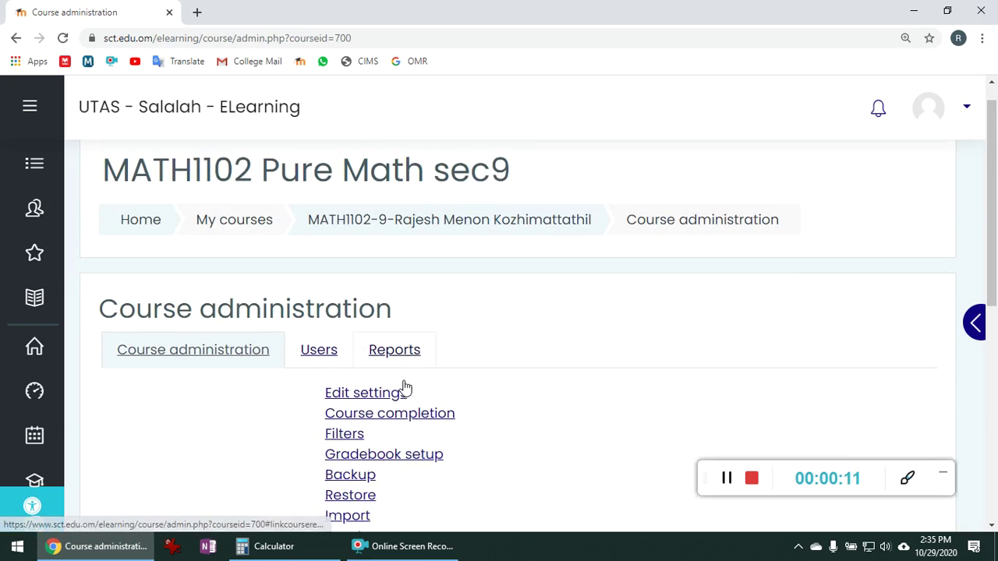
scroll(403, 385, down, 2)
Open the course question bank and select the Practice Questions (10) category
click(352, 359)
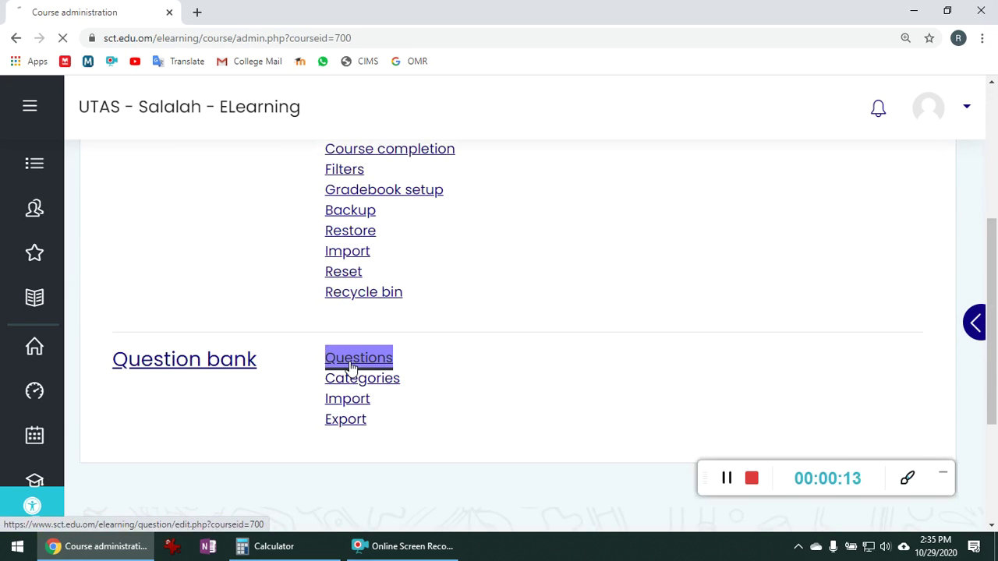
click(396, 427)
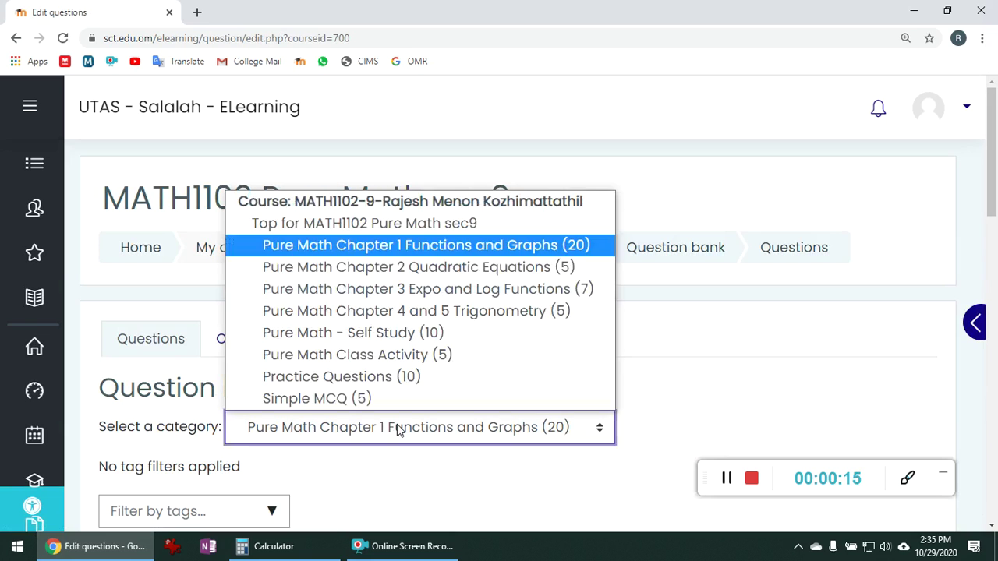
click(366, 382)
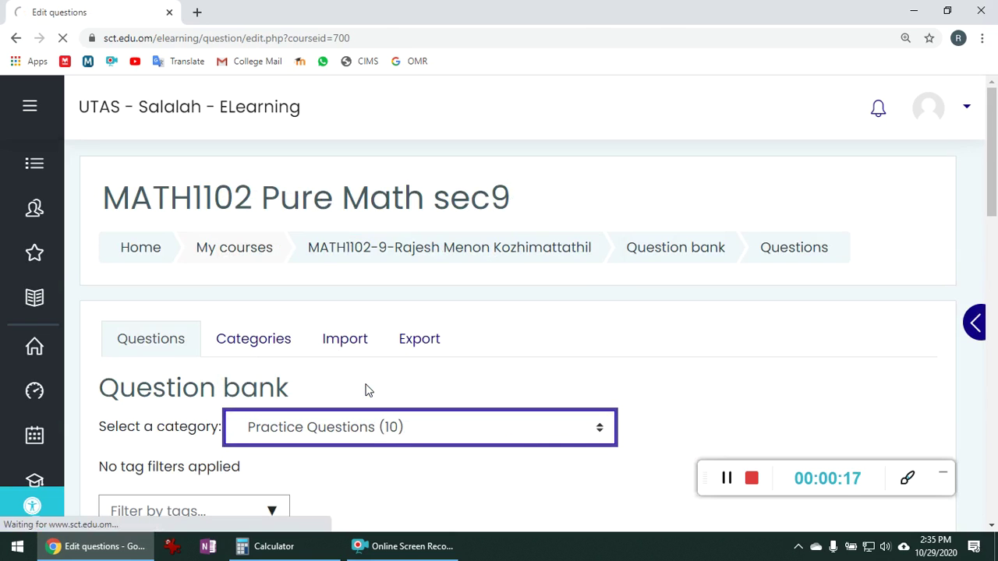
scroll(367, 389, down, 3)
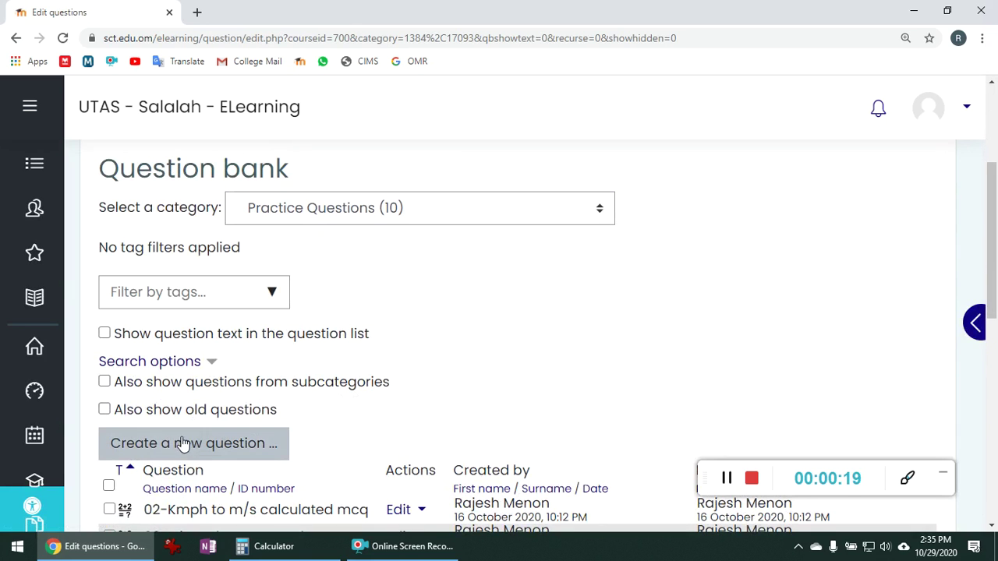
Create a new question of type Formulas in the Practice Questions category
click(187, 443)
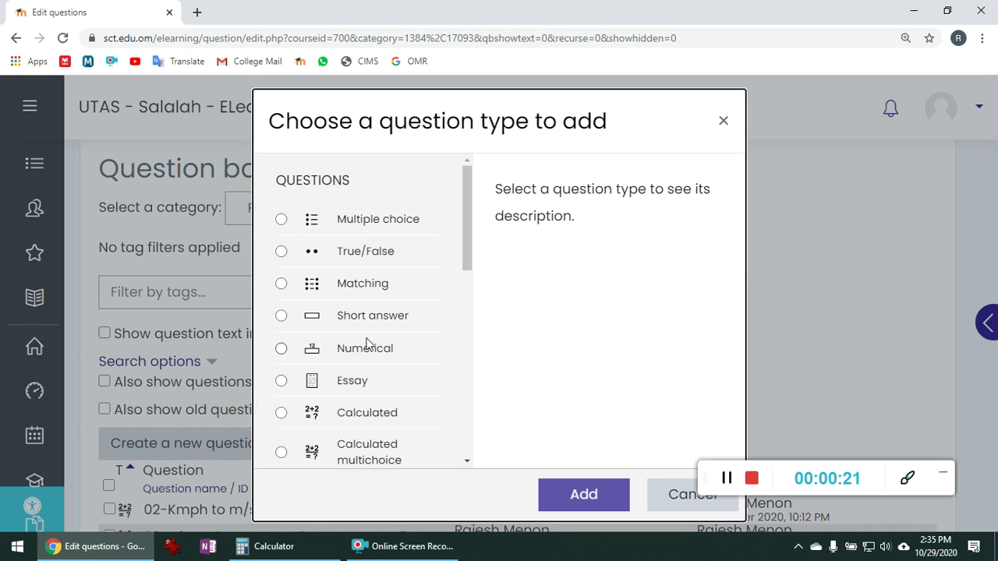
drag(466, 253, 465, 391)
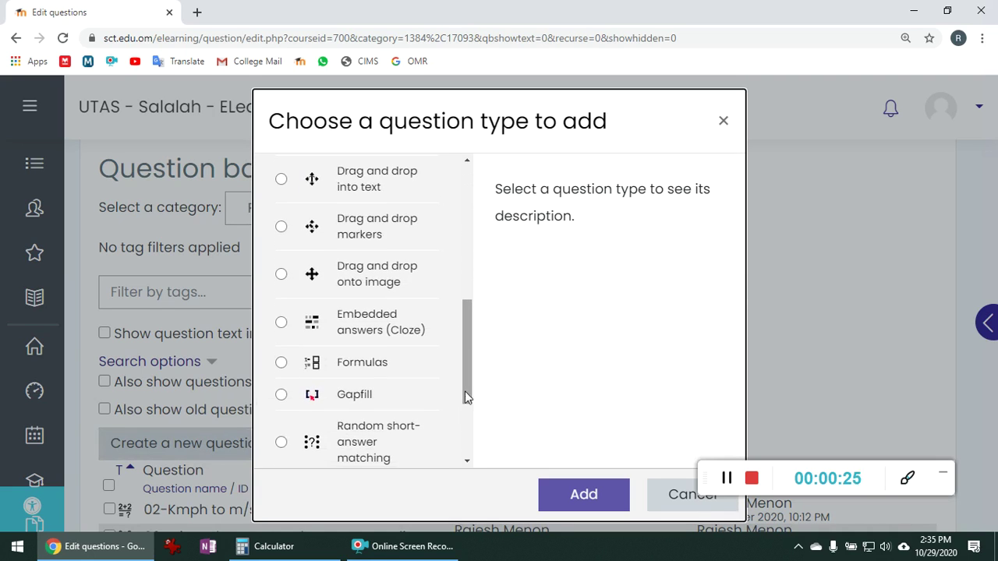
click(372, 364)
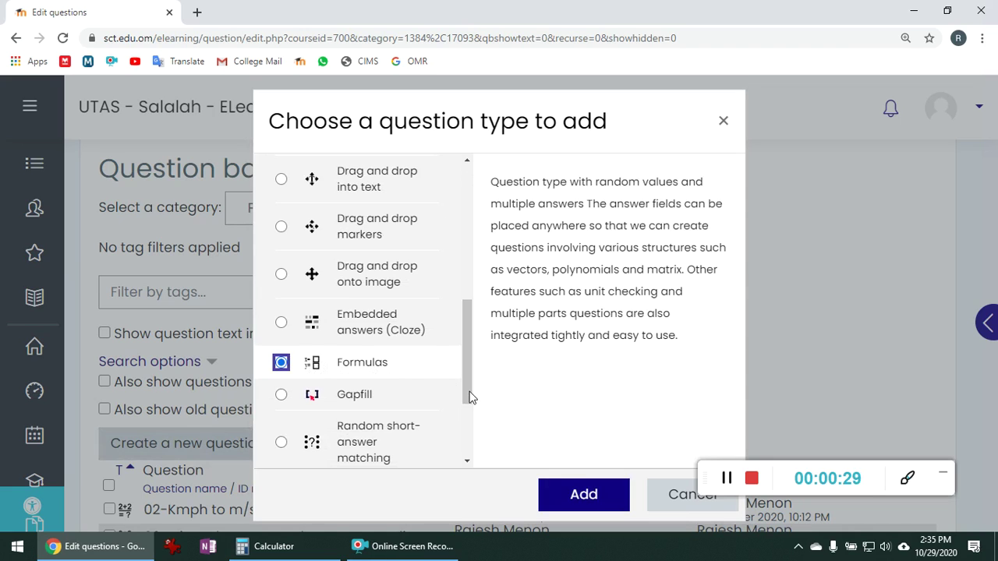
click(572, 494)
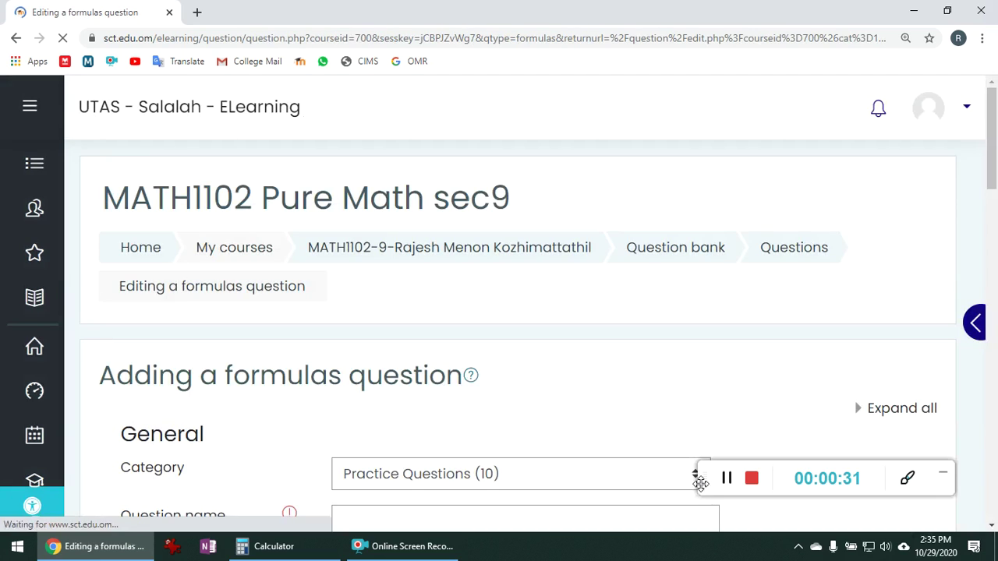
Name the question '11-Area of a triangle' and expand the Variables section
scroll(671, 472, down, 3)
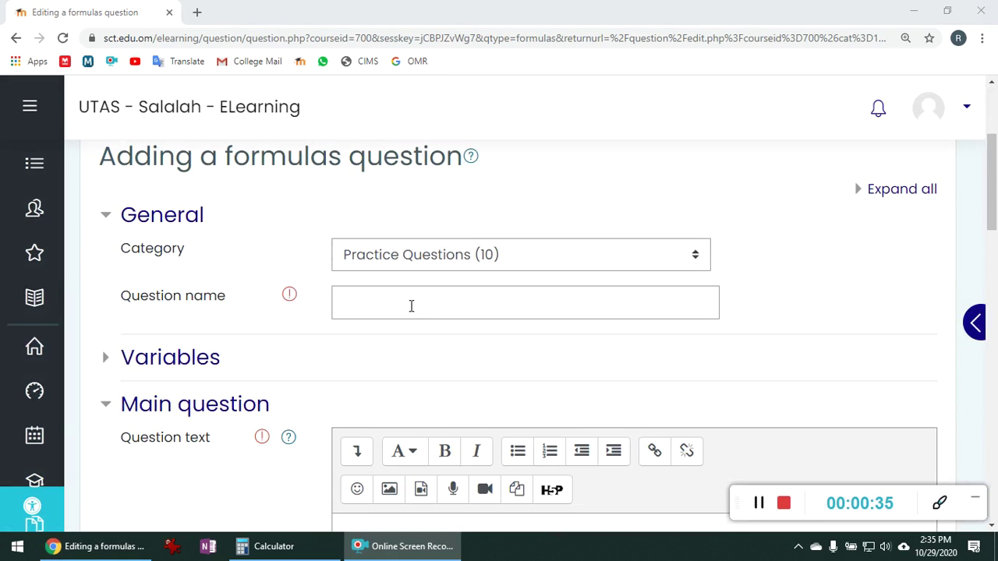
click(411, 306)
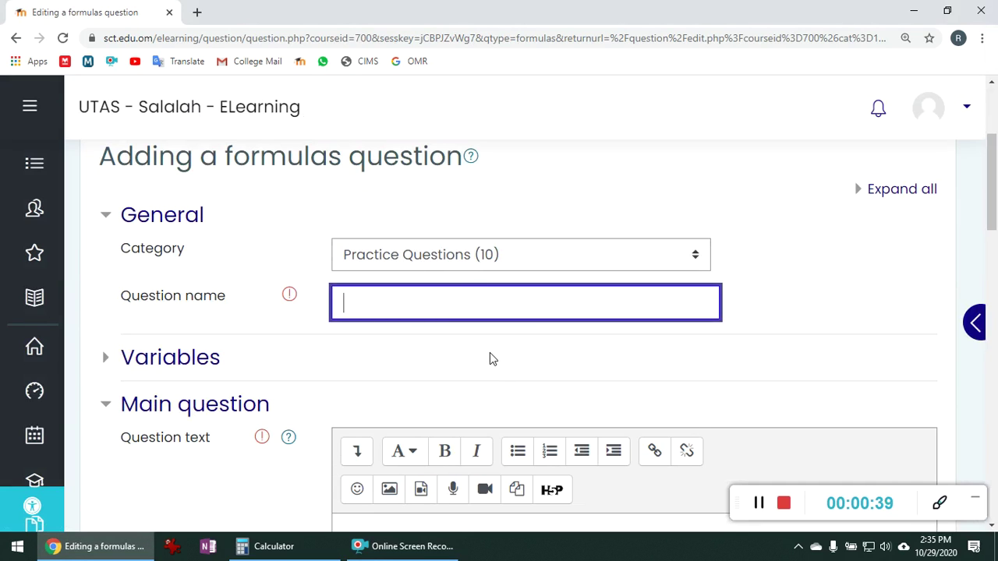
text(11-Area of a )
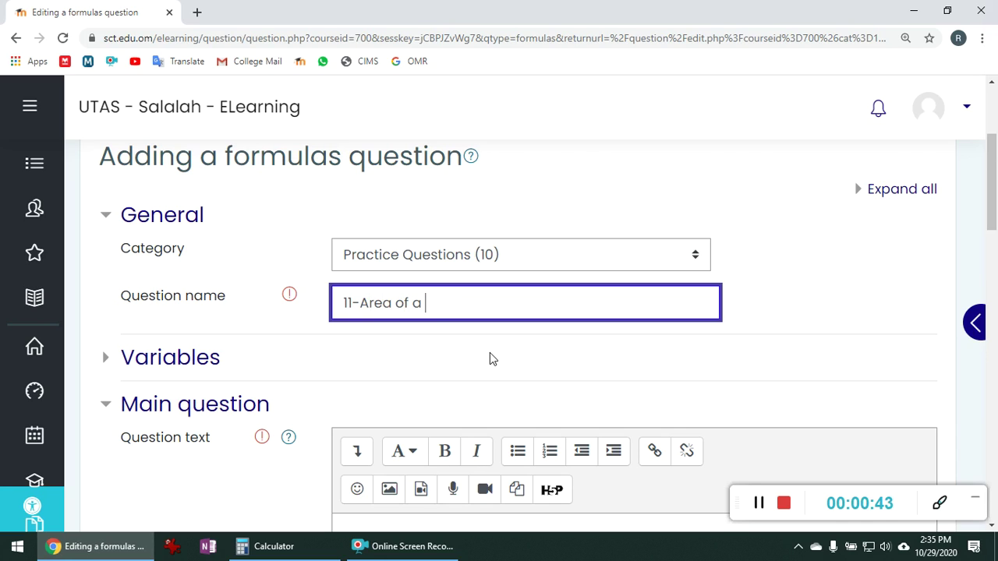
text(triangle)
click(150, 365)
Enter random variables b={5:25:1}; and h={10:70:2} on separate lines
click(356, 395)
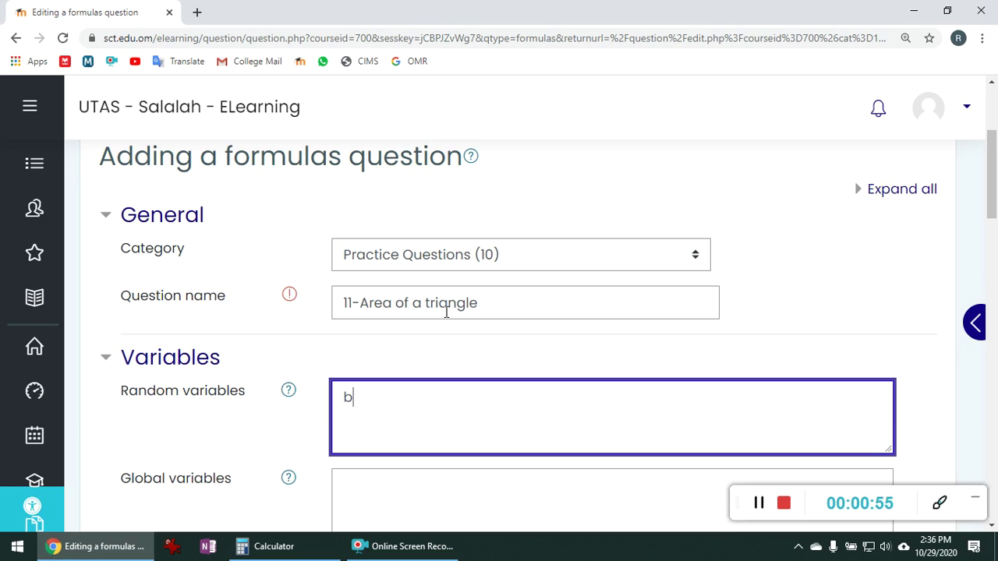
text(b={5:25:1};)
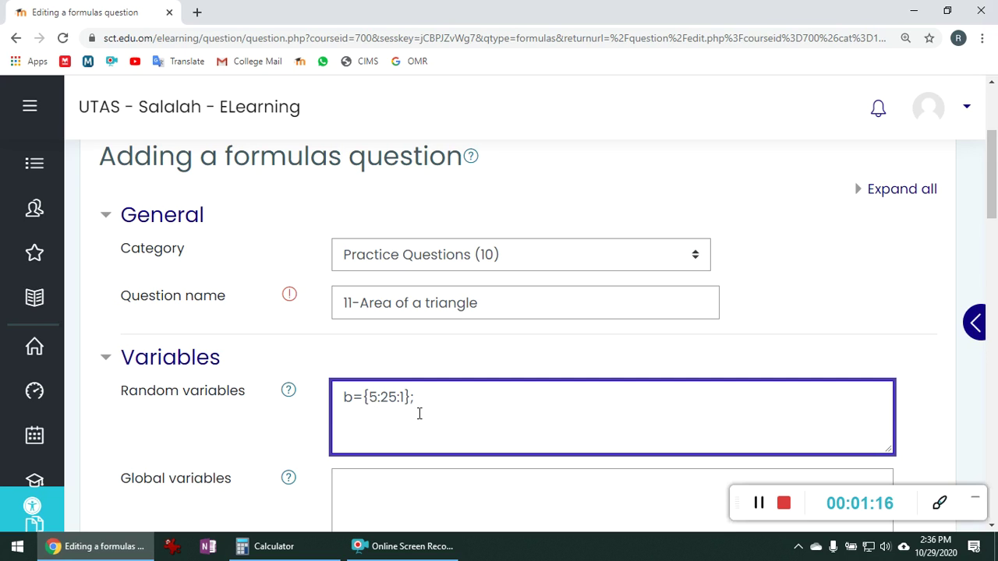
key(Return)
text(h={10:70:2)
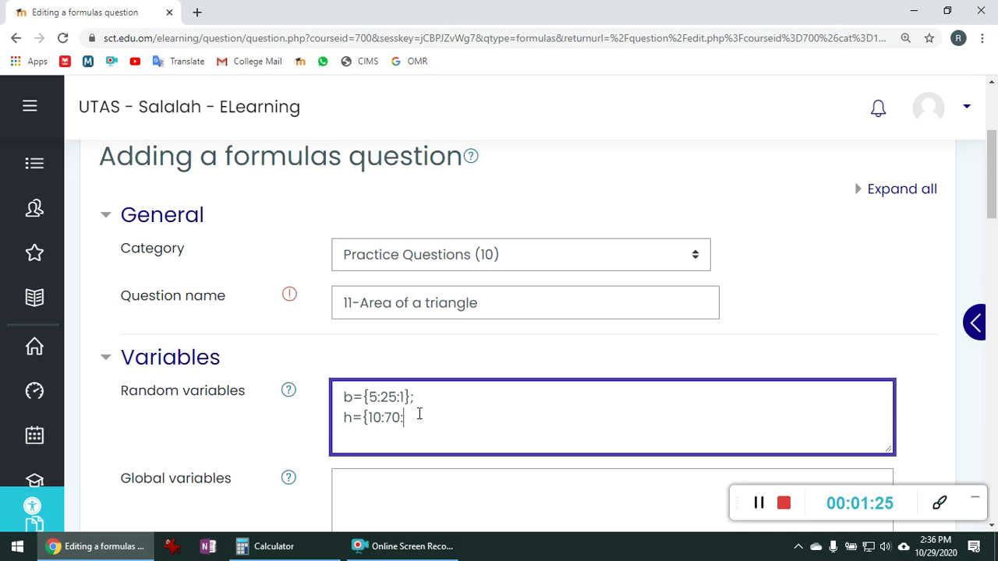
text(})
ctrl+scroll(454, 421, up, 5)
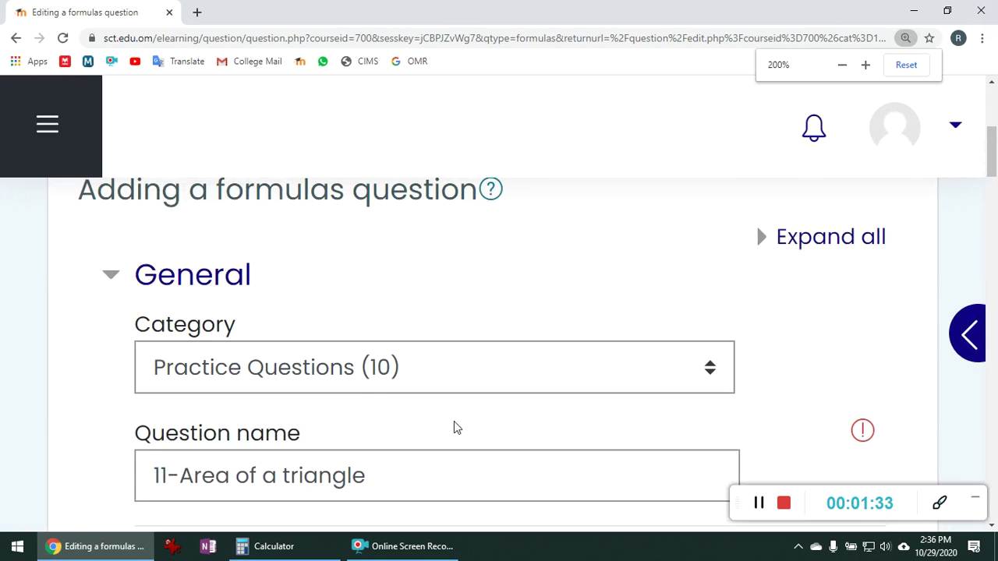
scroll(454, 421, down, 5)
scroll(456, 428, up, 2)
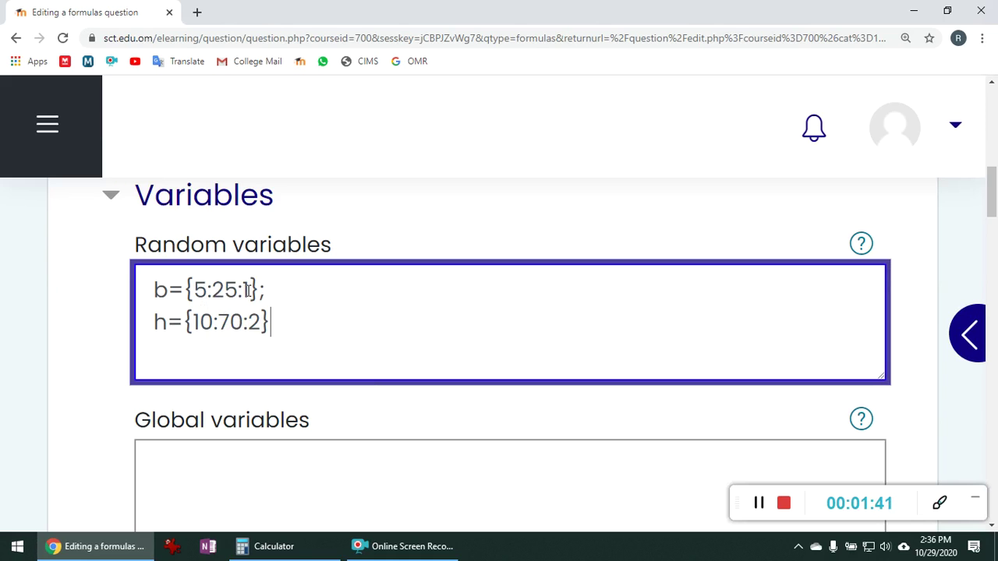
key(ctrl+minus)
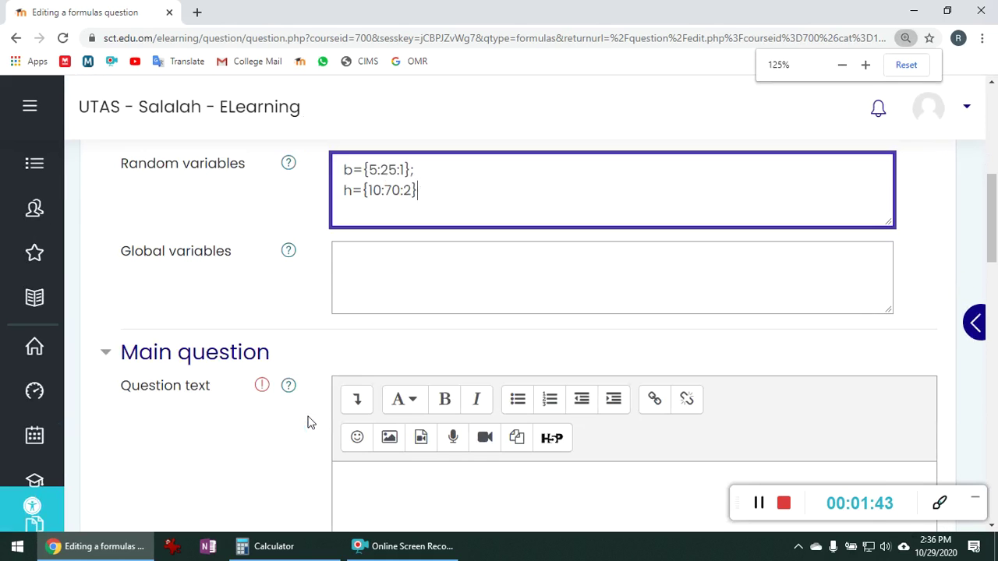
scroll(327, 417, down, 2)
Enter the question text 'What is the area of the triangle with base {b} cm and height {h} cm ?'
click(404, 338)
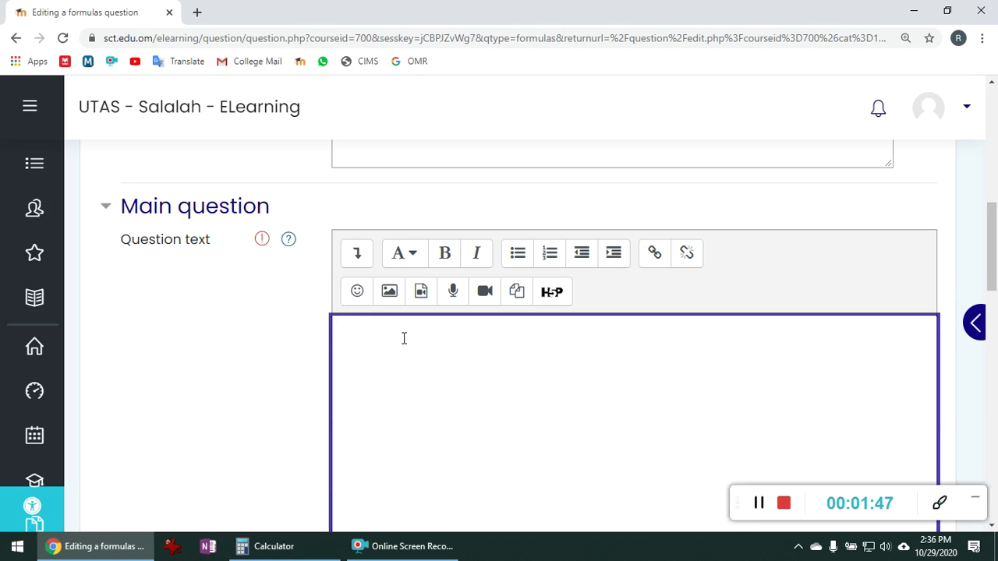
text(What is the area of )
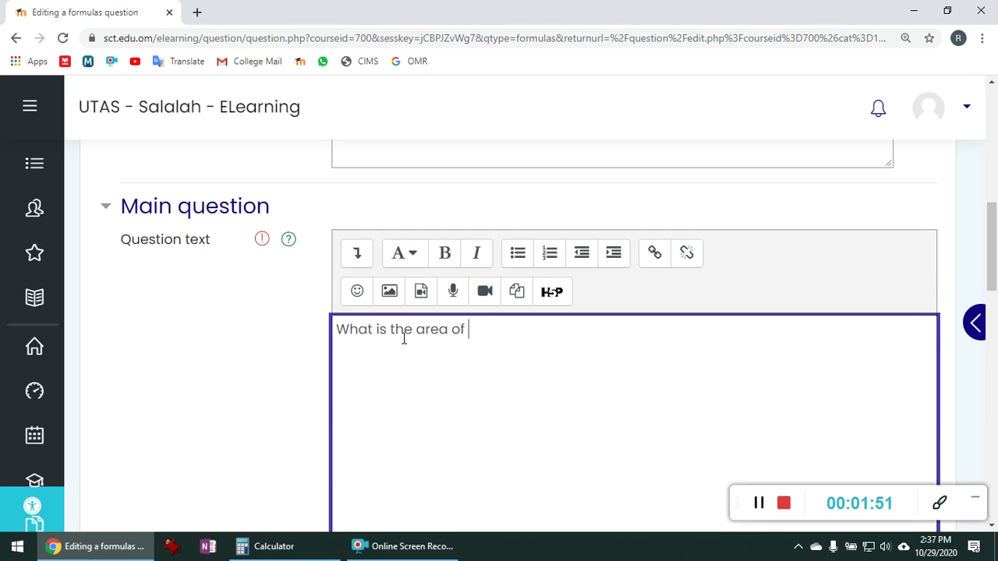
text(the triangle wit)
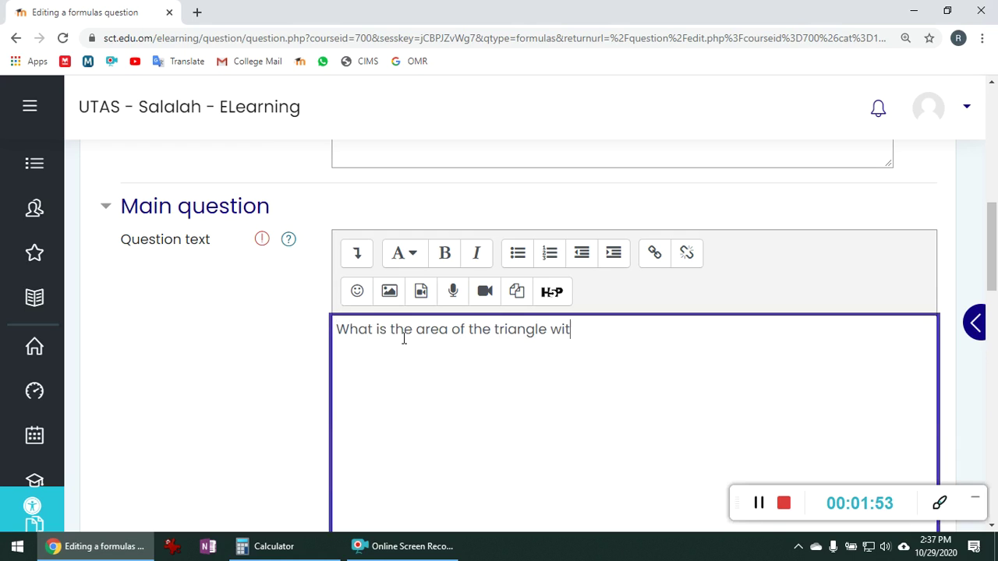
text(h base {b} cm a)
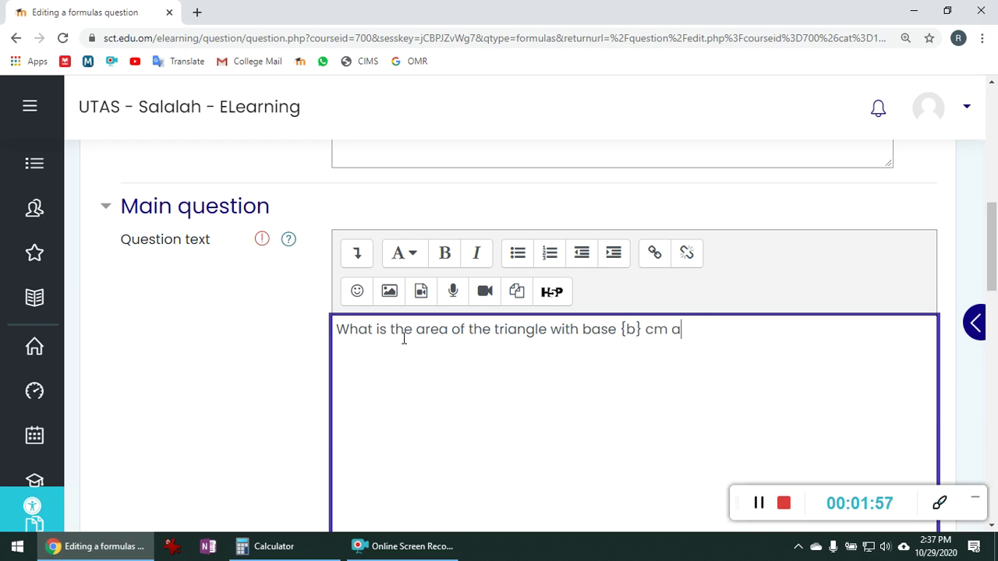
text(nd height )
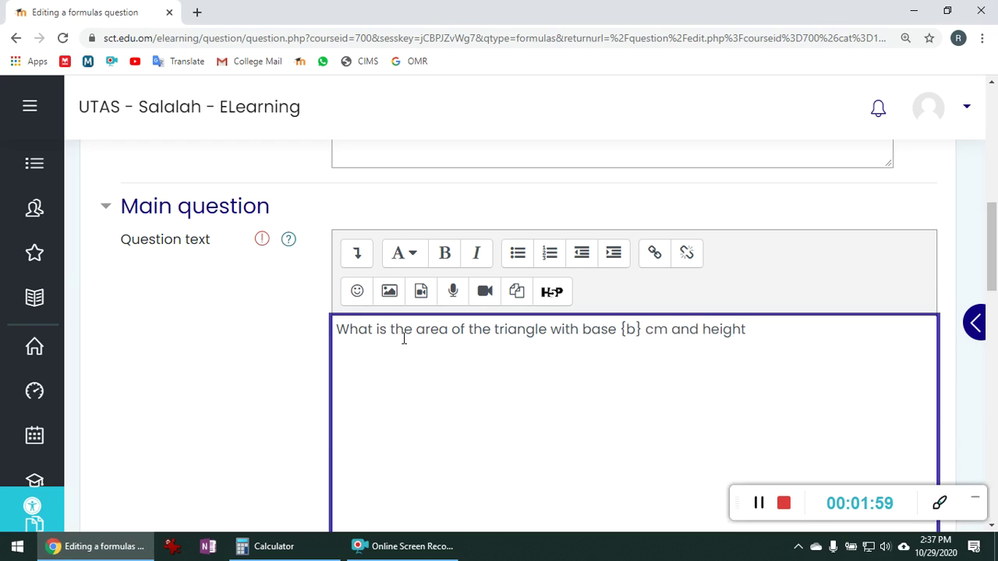
text({h} cm ?)
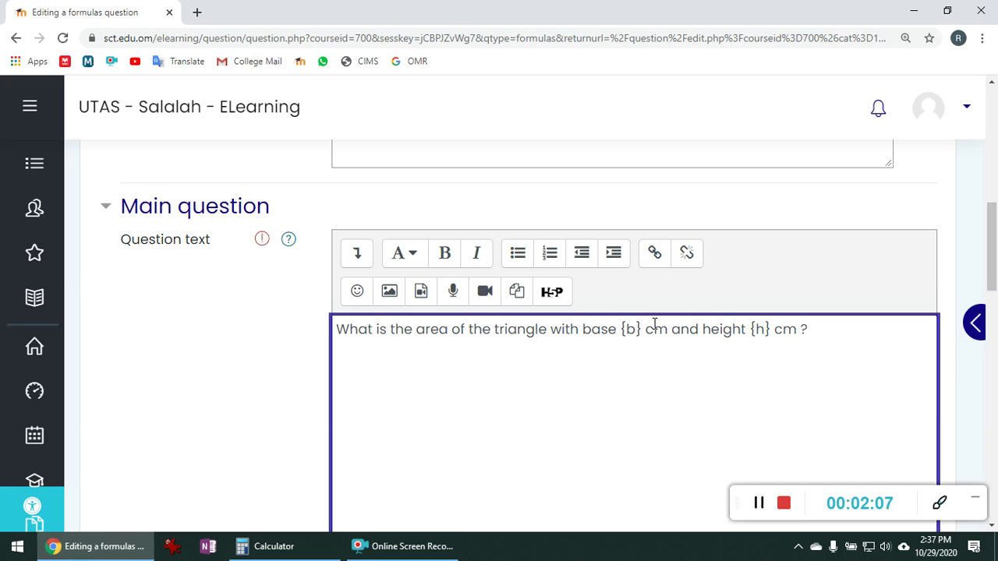
scroll(637, 371, down, 2)
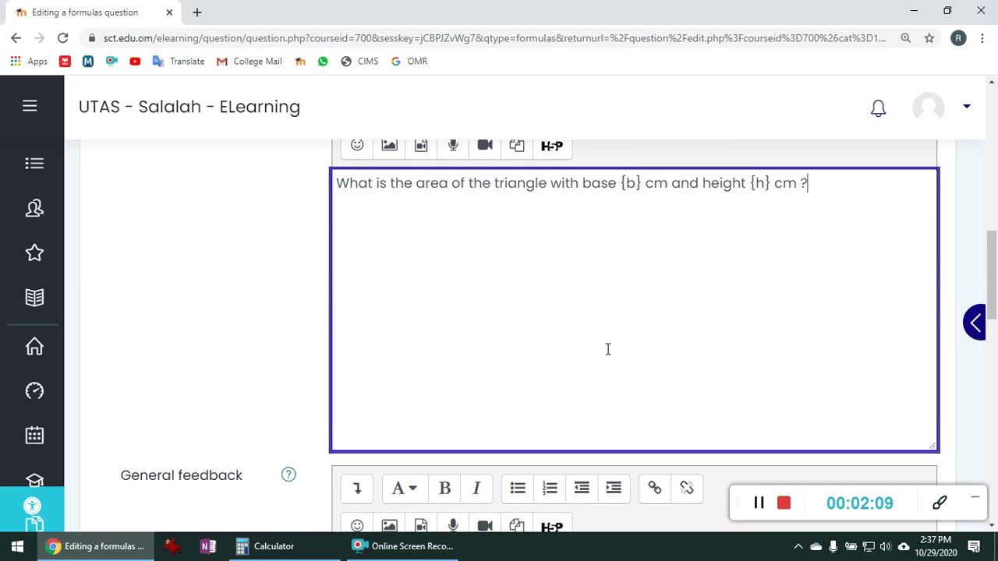
scroll(608, 349, down, 6)
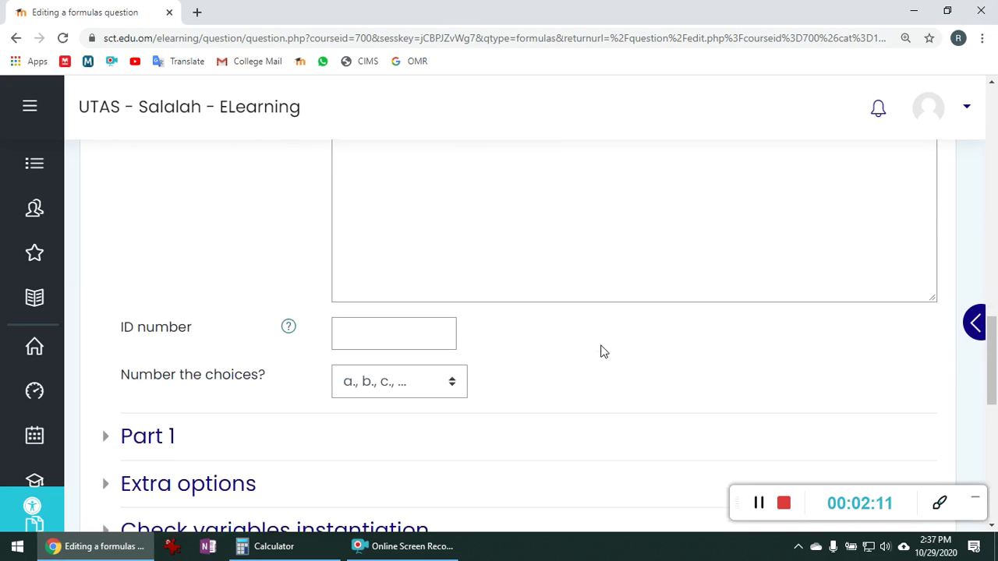
Expand Part 1, keep mark 1 and answer type Number, and enter answer 0.5*b*h
scroll(600, 351, down, 1)
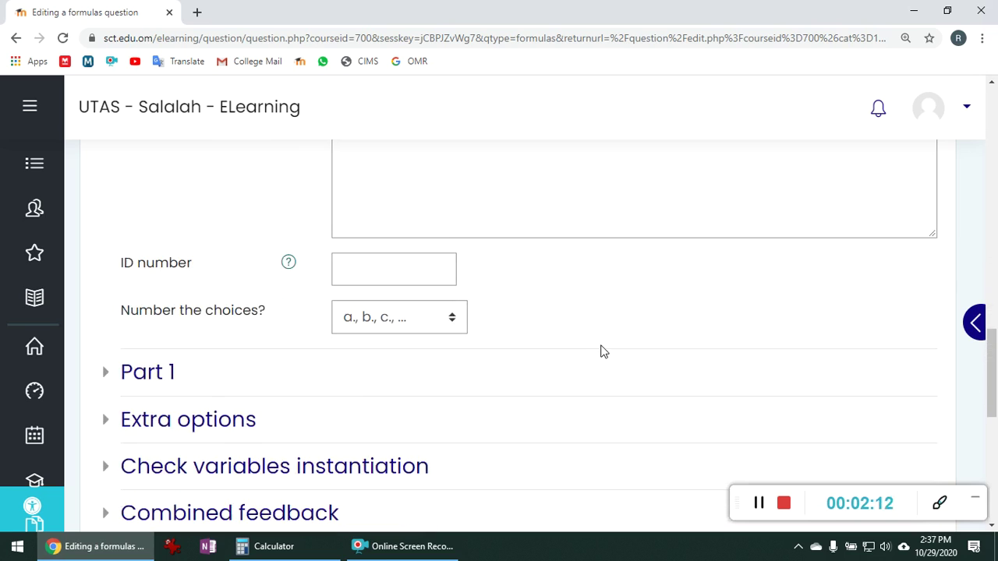
click(148, 376)
scroll(148, 374, down, 1)
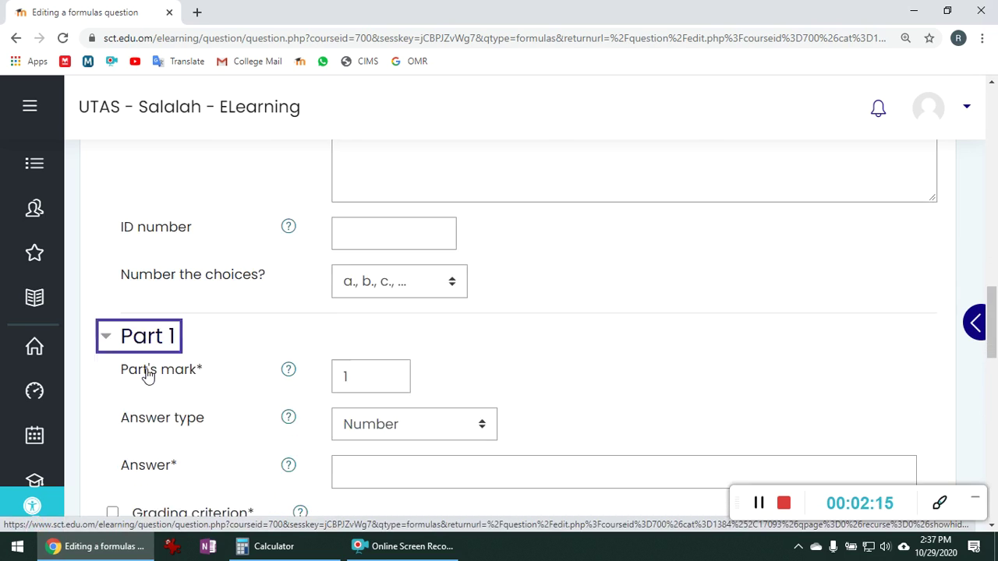
click(358, 332)
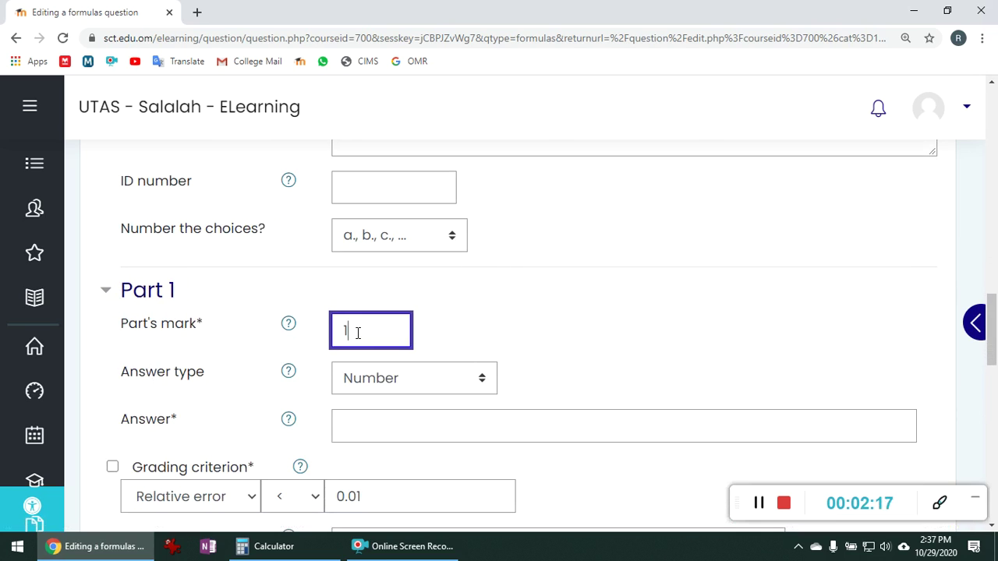
scroll(357, 332, down, 2)
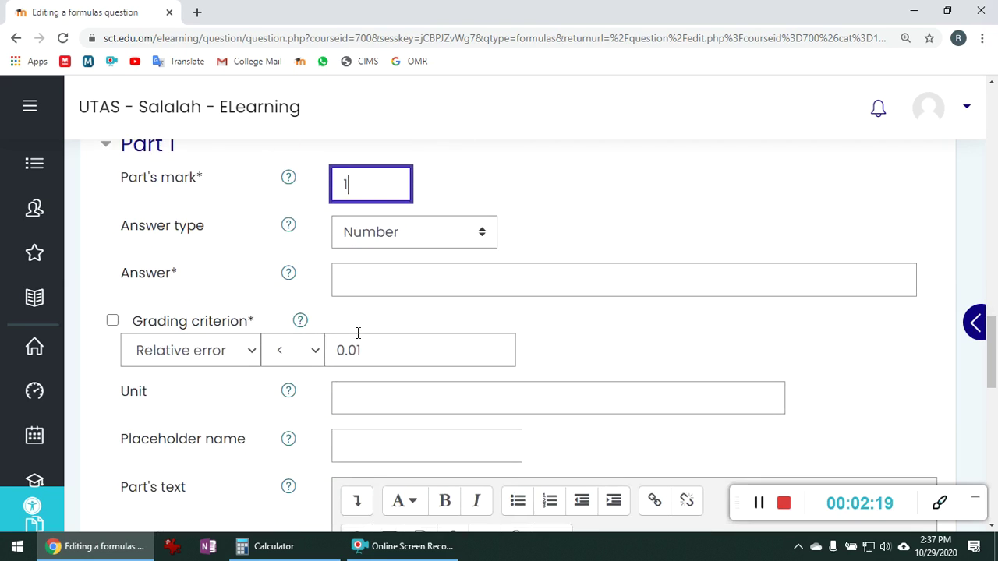
click(393, 234)
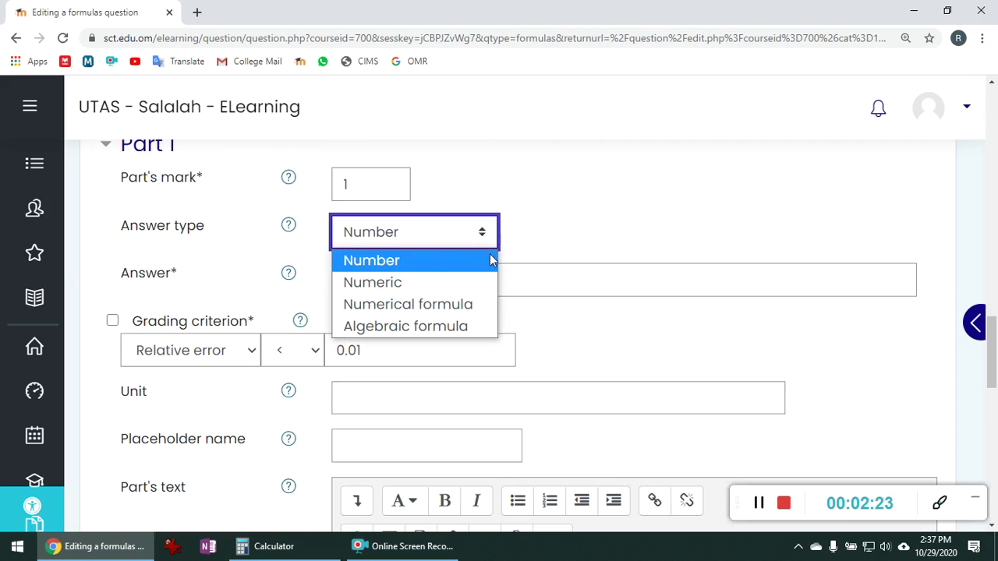
click(432, 240)
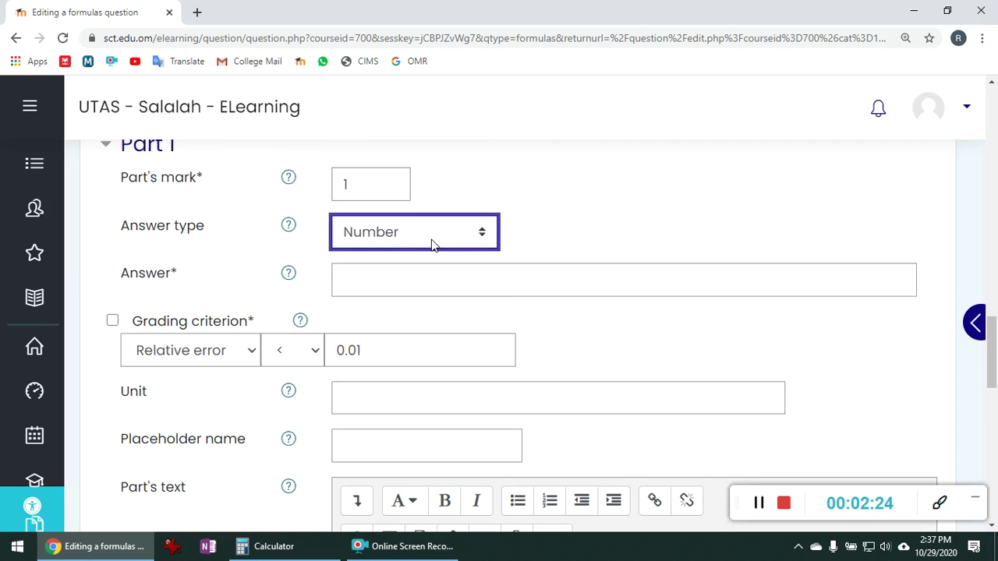
click(391, 281)
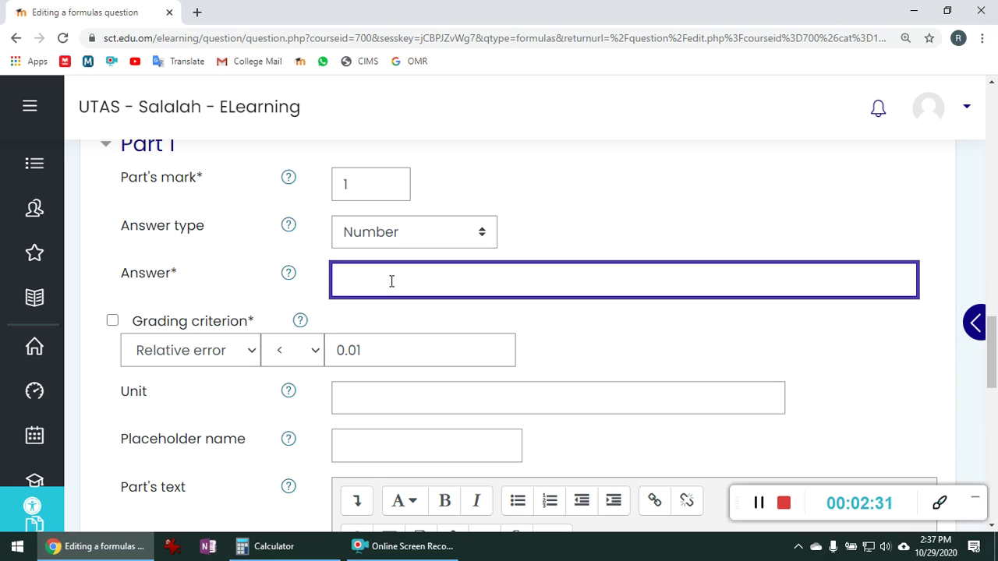
text(0.)
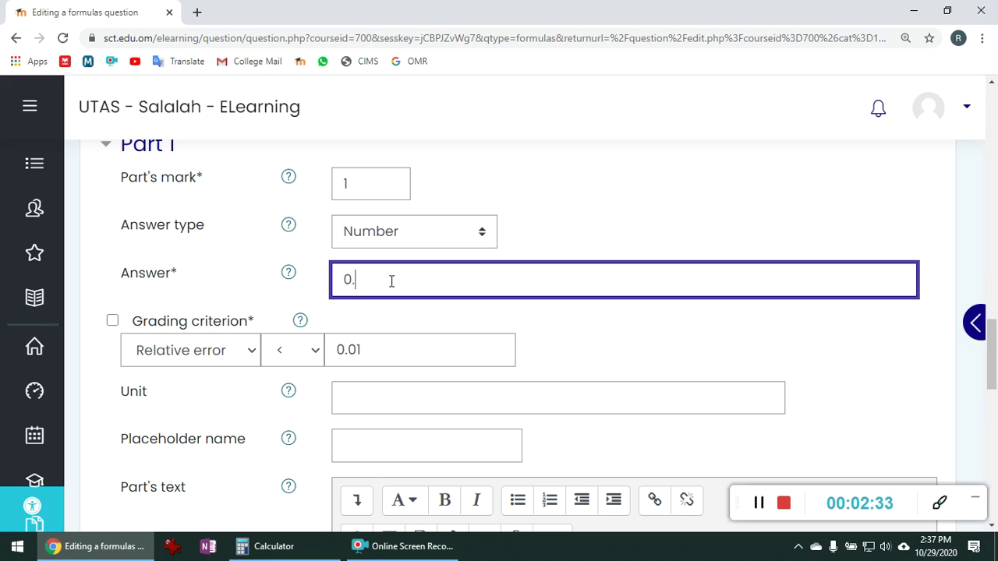
text(5*b*h)
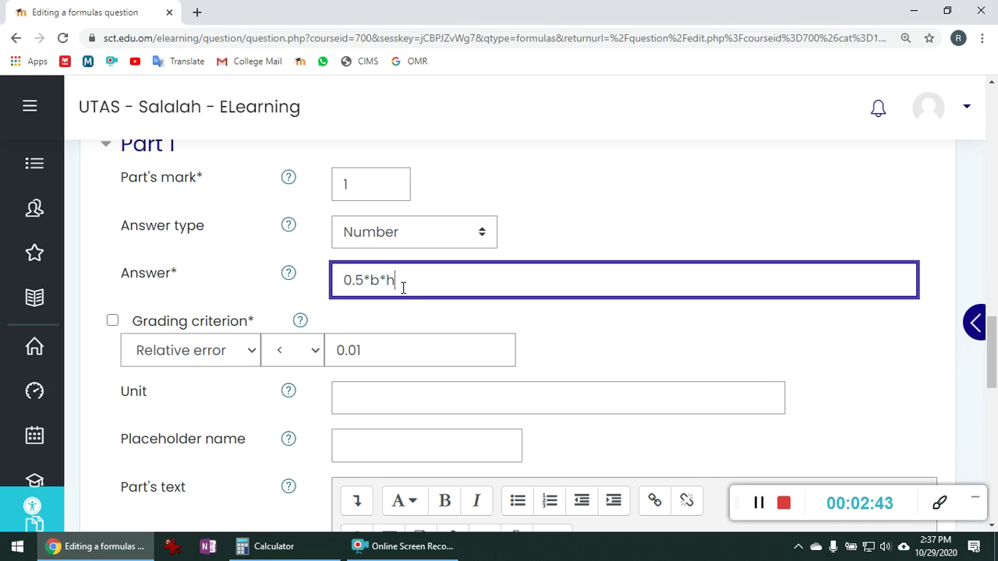
Change Part 1's grading criterion to relative error == 0 instead of < 0.01
click(314, 351)
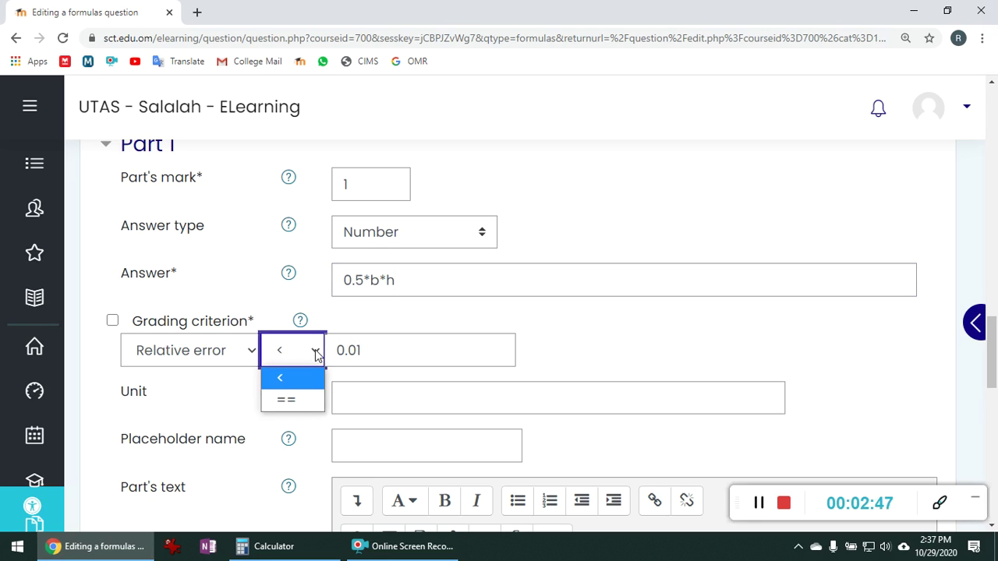
click(303, 402)
click(371, 350)
drag(371, 351, 328, 338)
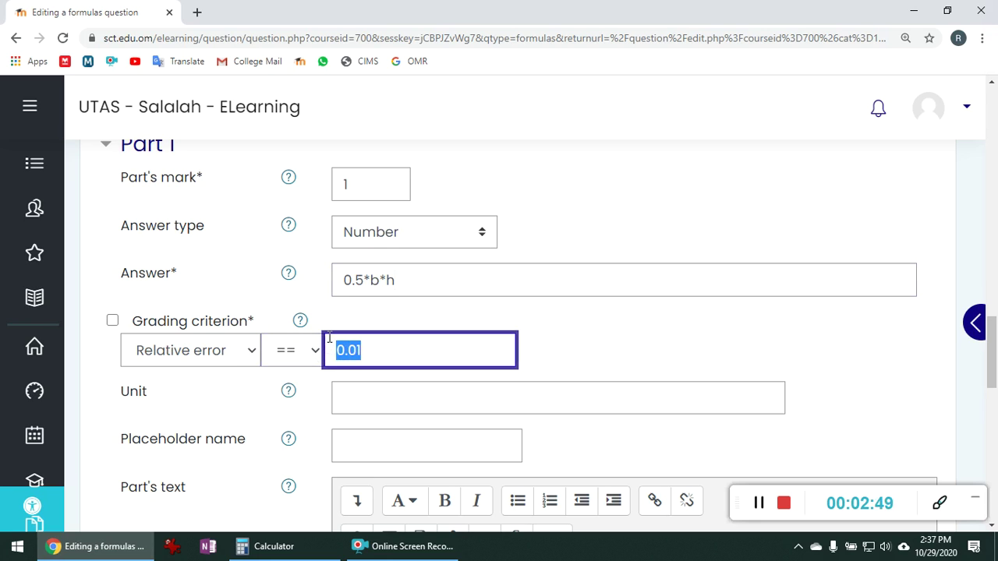
text(0)
click(558, 353)
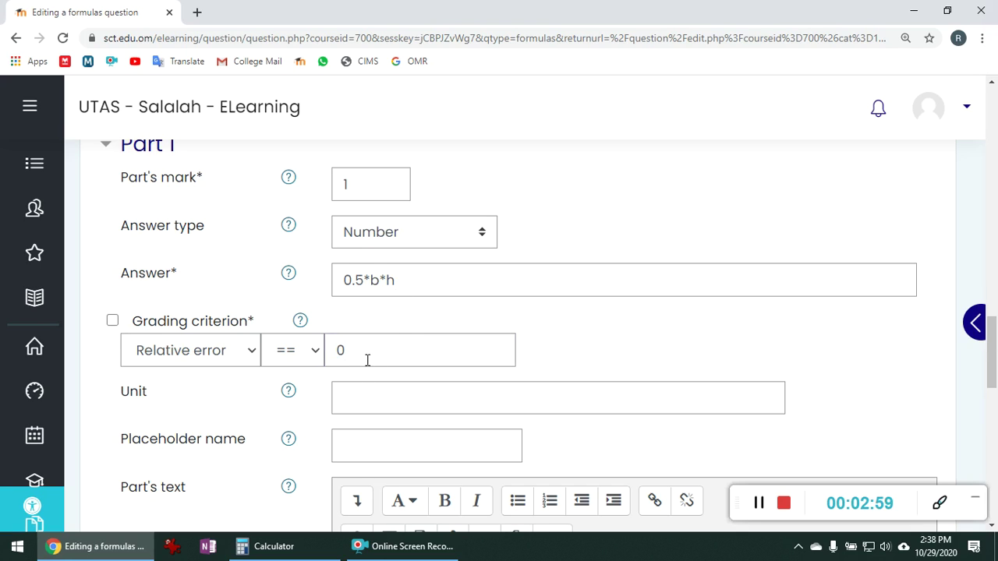
scroll(406, 343, down, 1)
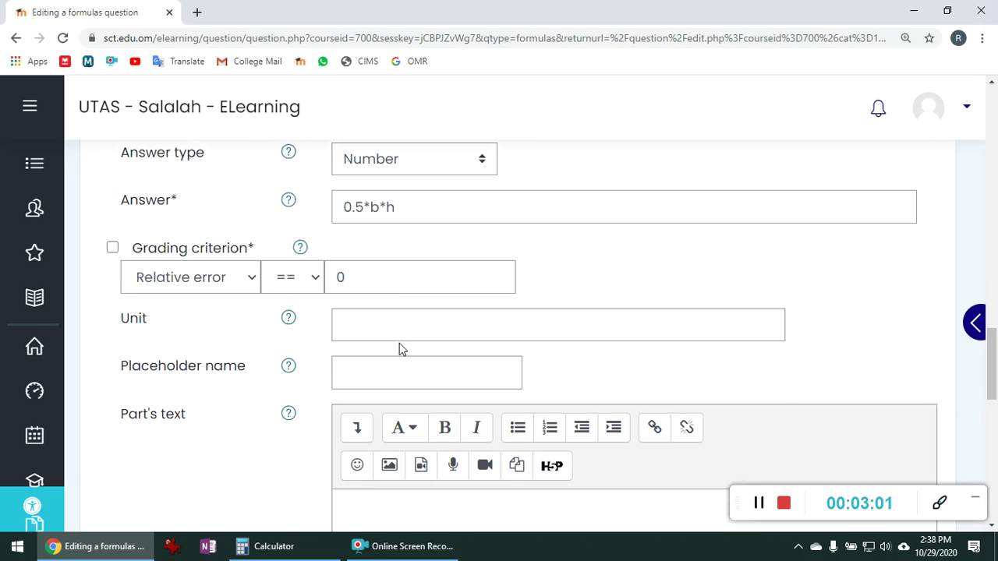
scroll(373, 318, down, 1)
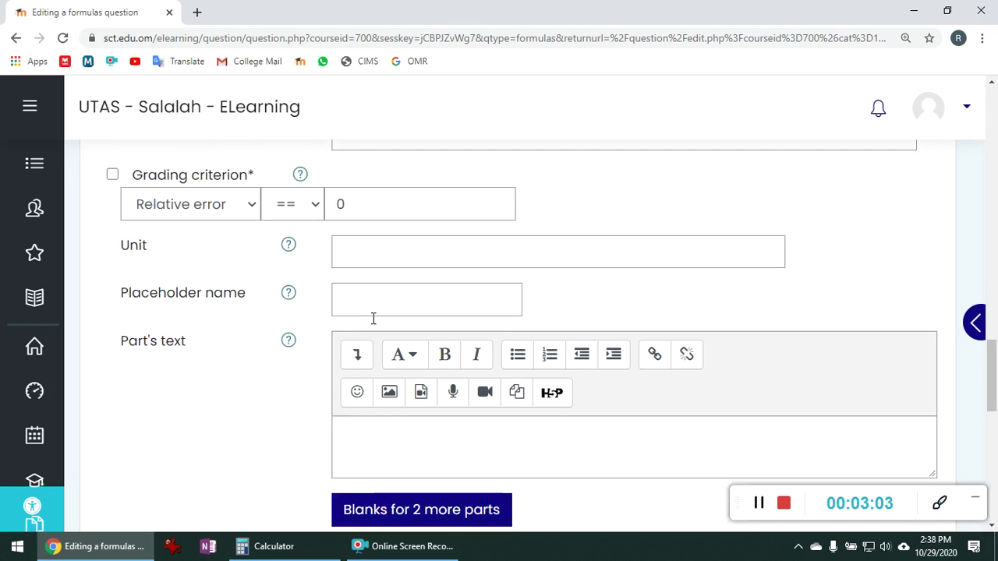
Enter 'Area =' as Part 1's text and save the question
click(371, 434)
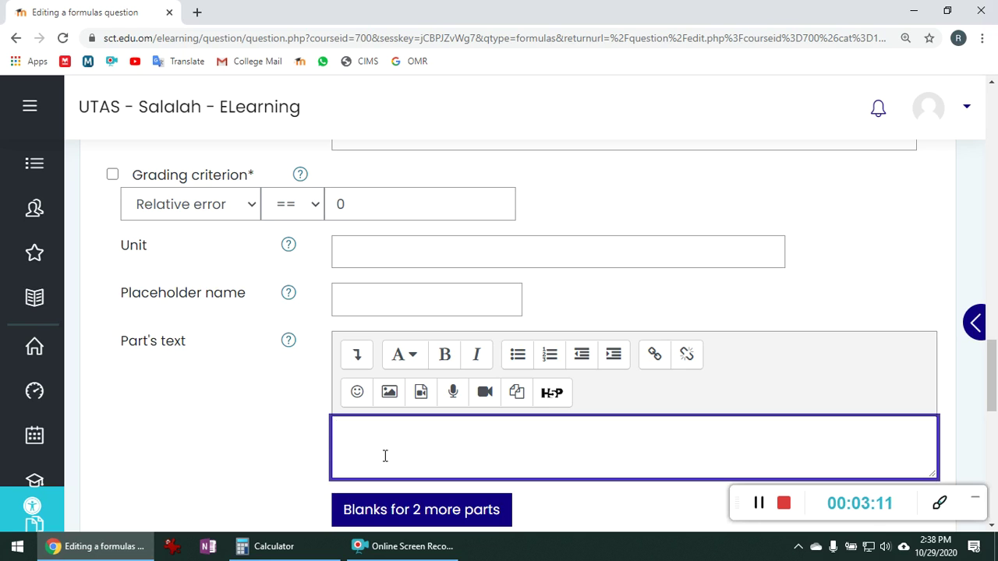
text(Area =)
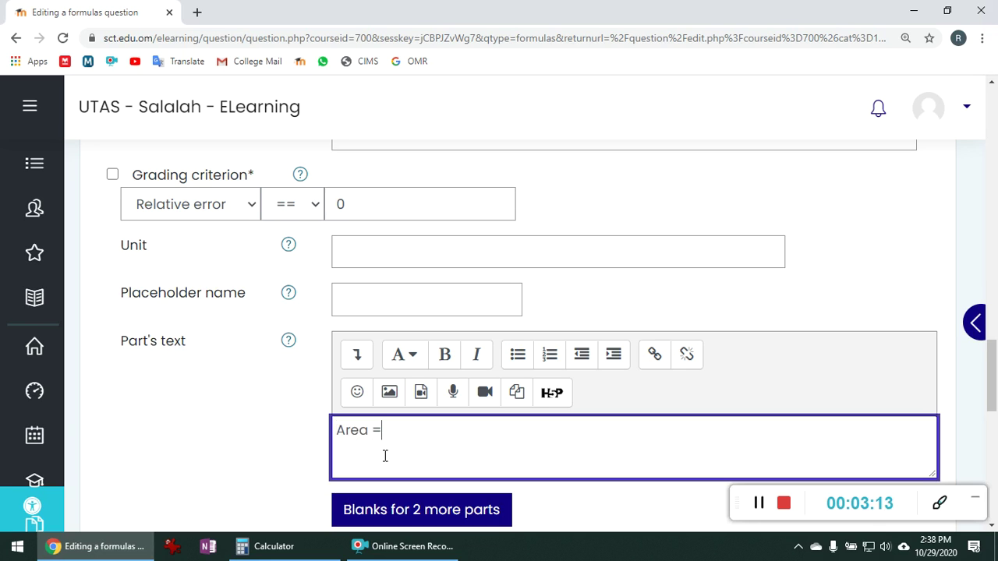
scroll(385, 456, down, 1)
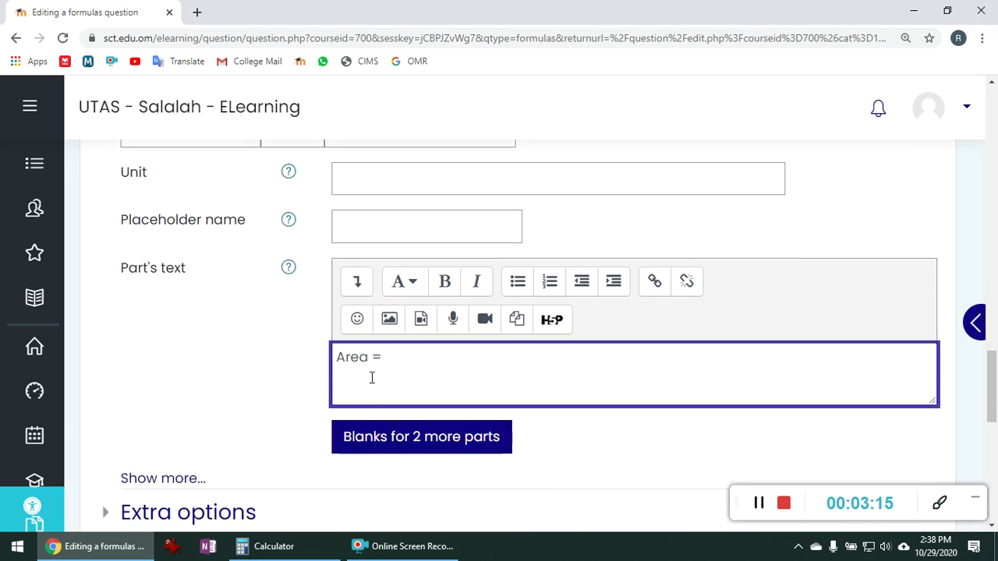
scroll(372, 396, down, 5)
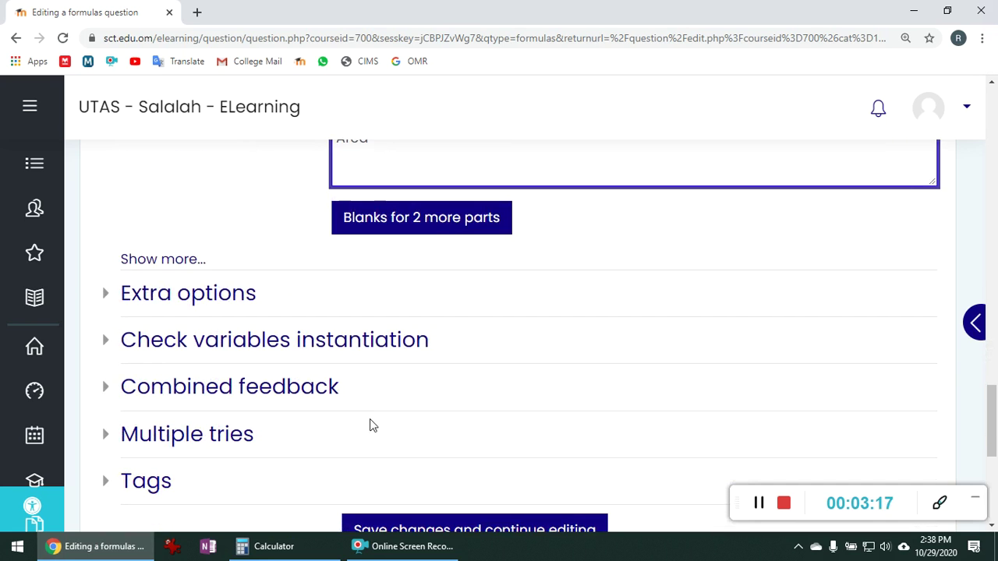
click(390, 441)
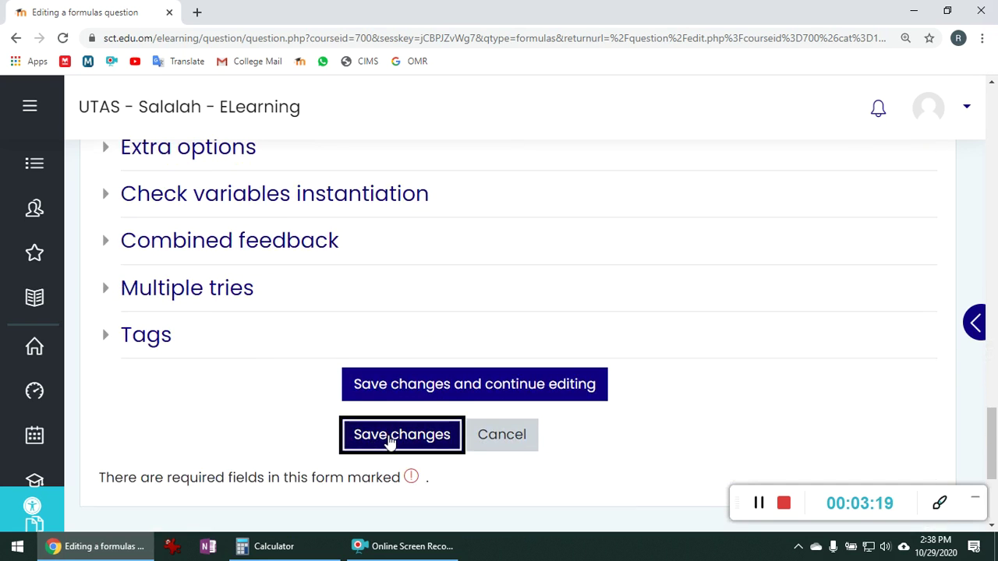
Finish saving and open the preview of 11-Area of a triangle from the question bank
click(390, 441)
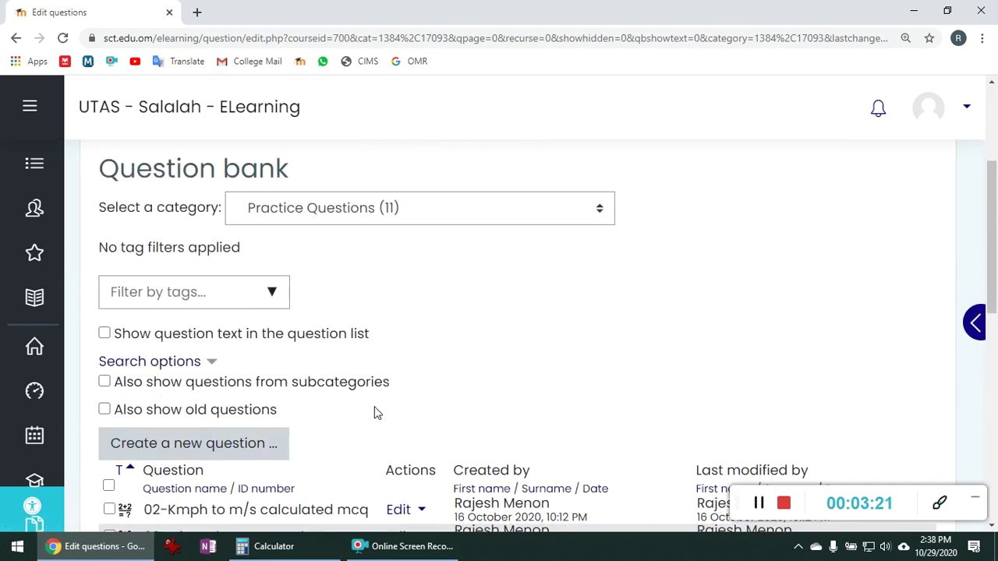
scroll(374, 413, down, 5)
click(421, 373)
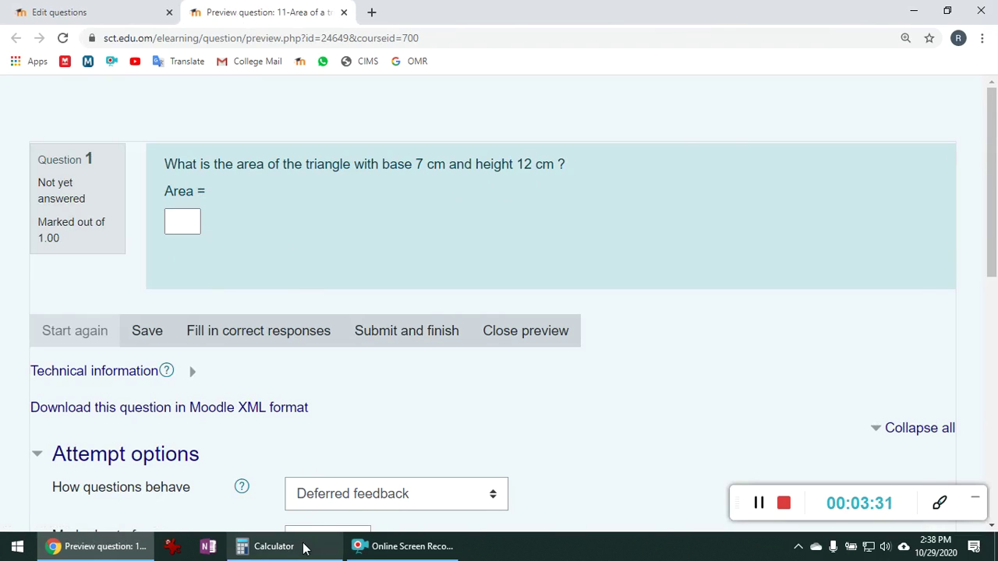
click(272, 546)
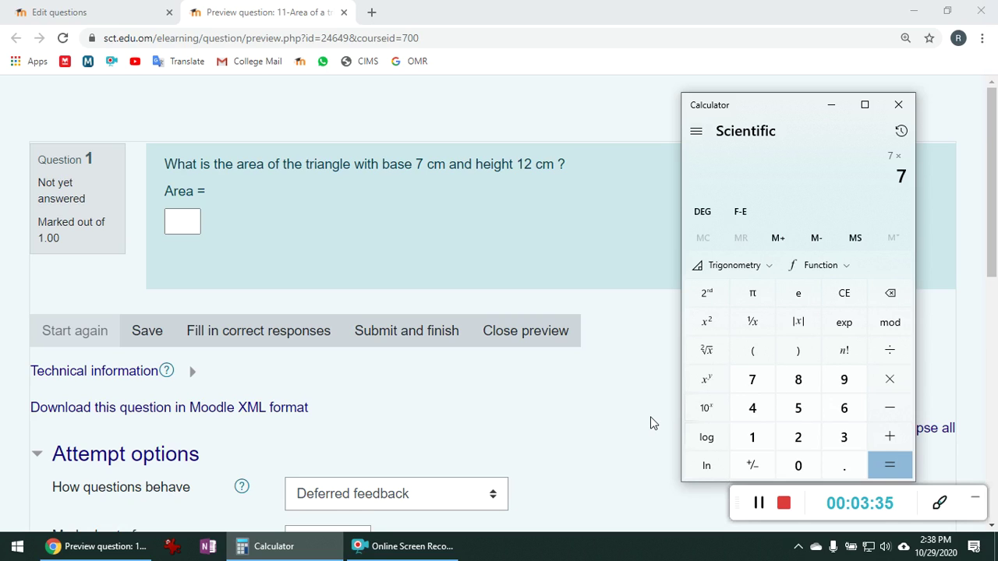
Compute 7 × 12 ÷ 2 = 42 in Calculator
key(1)
key(2)
key(slash)
key(2)
key(Return)
Submit 42 as the Area answer, get it marked correct, and close the preview
click(184, 218)
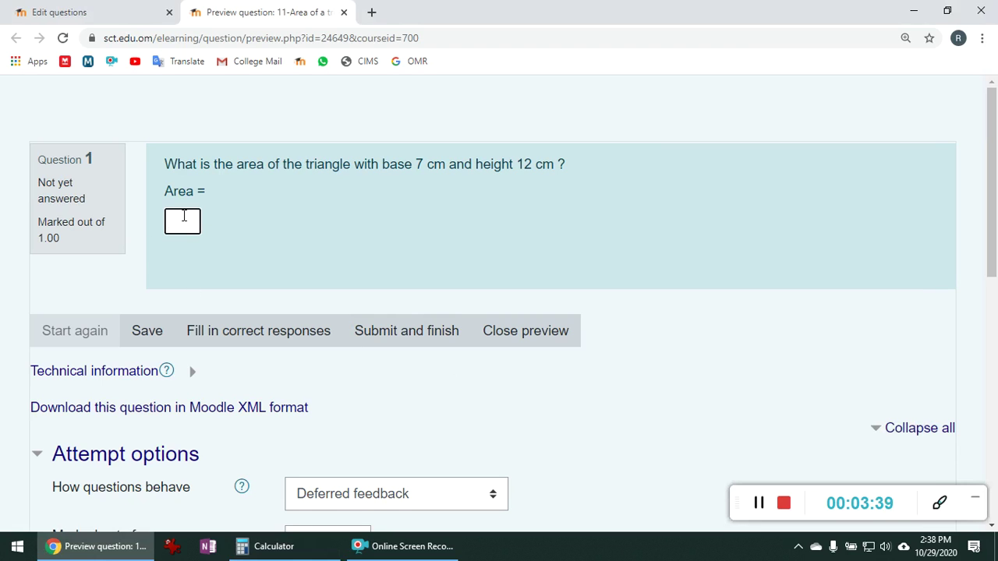
text(42)
click(410, 342)
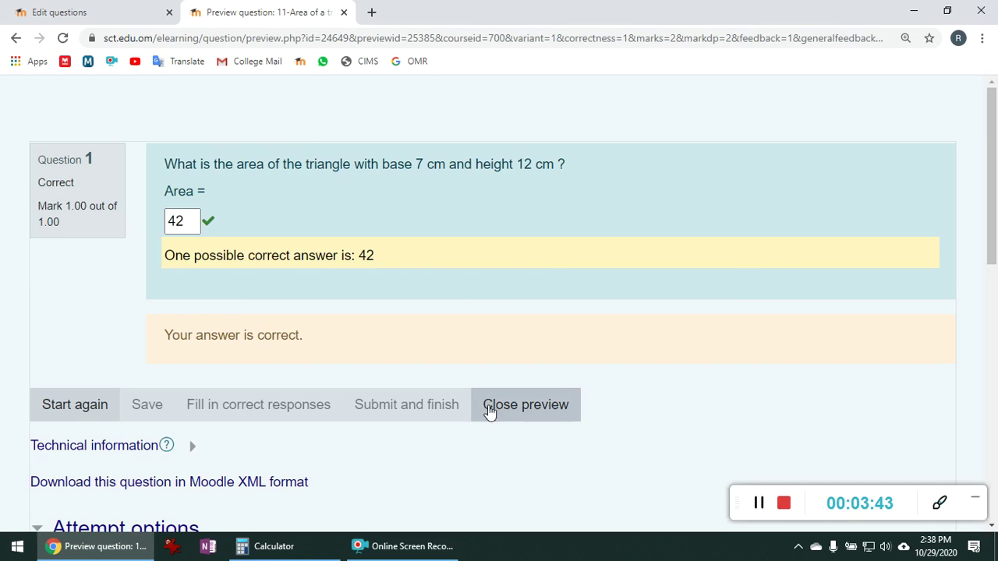
click(505, 407)
click(404, 366)
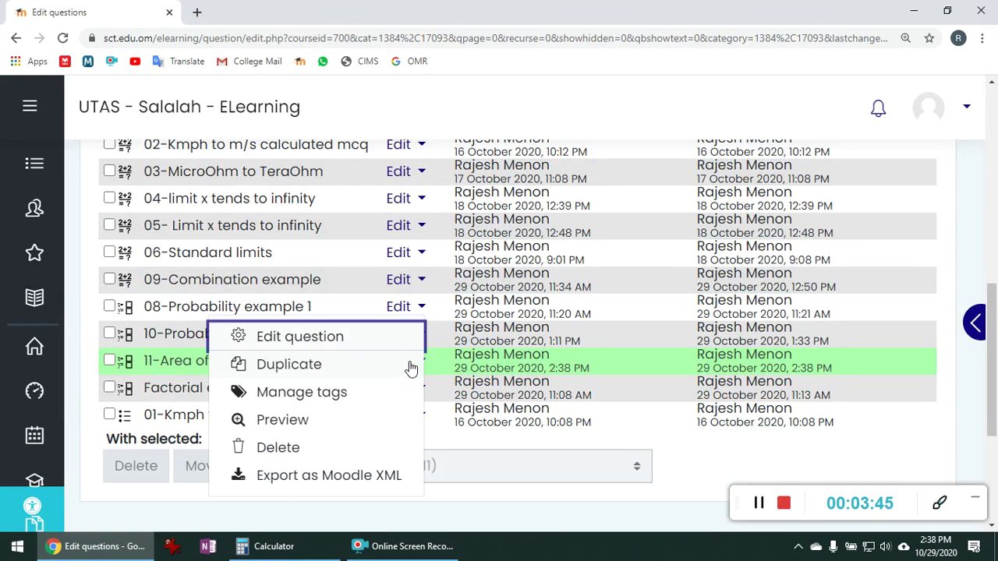
Preview a new 15 cm by 30 cm triangle, compute 15*30/2, and submit the wrong area 226
click(299, 420)
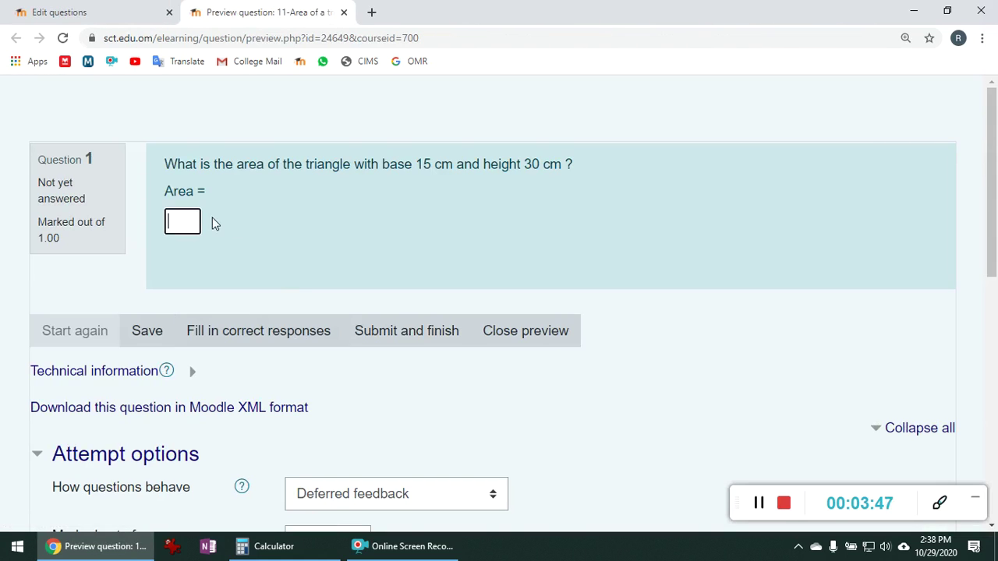
key(alt+Tab)
key(Escape)
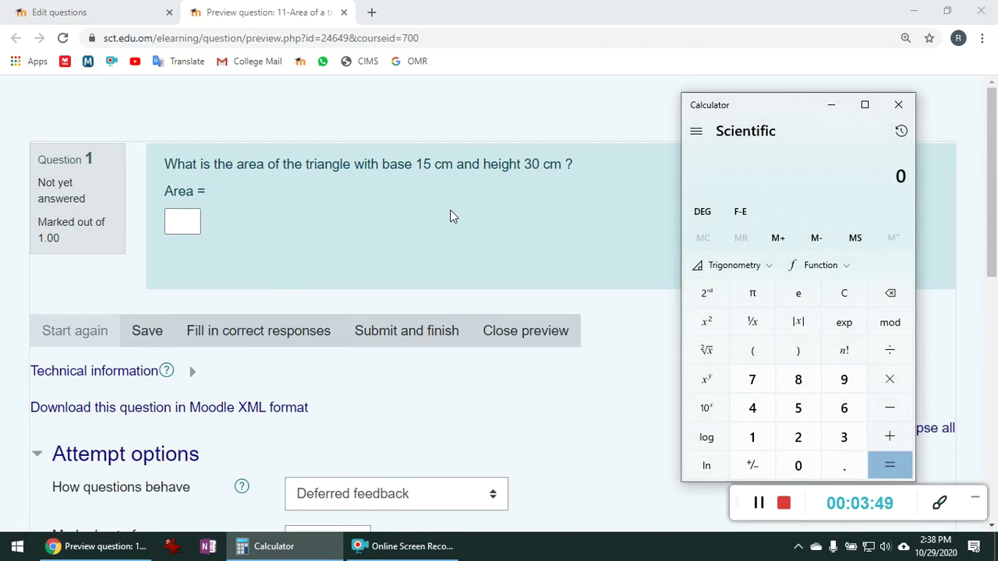
text(30/2)
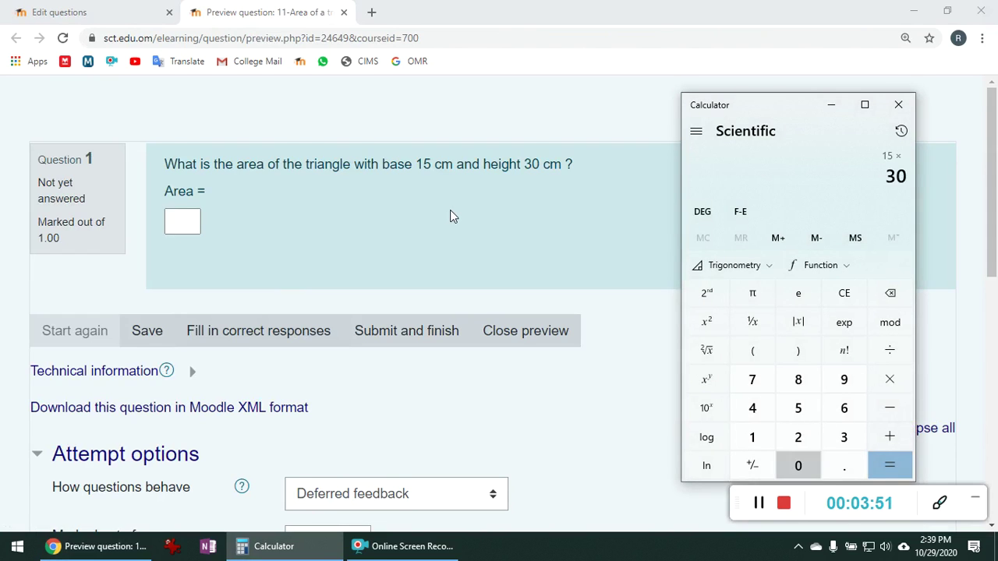
key(Return)
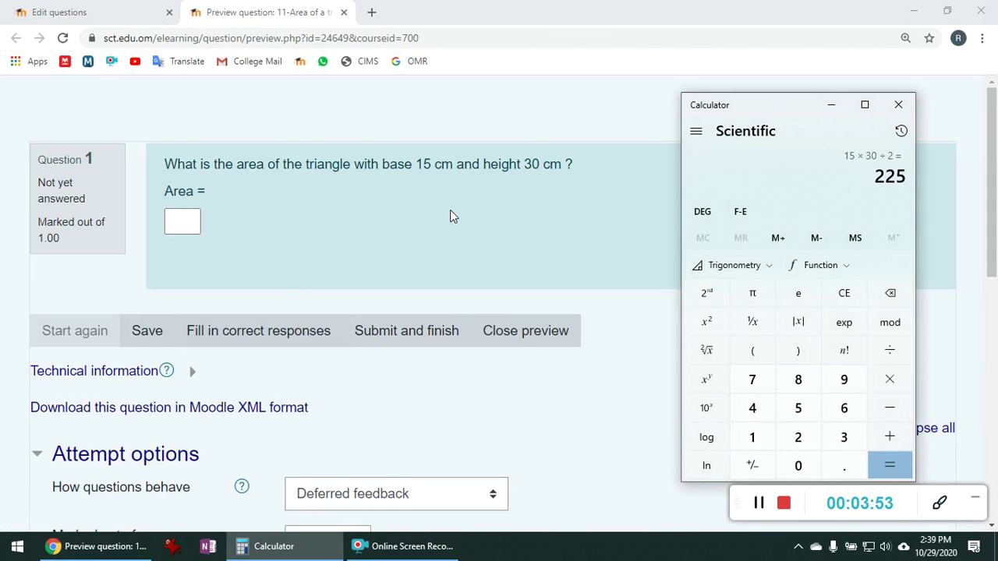
click(183, 221)
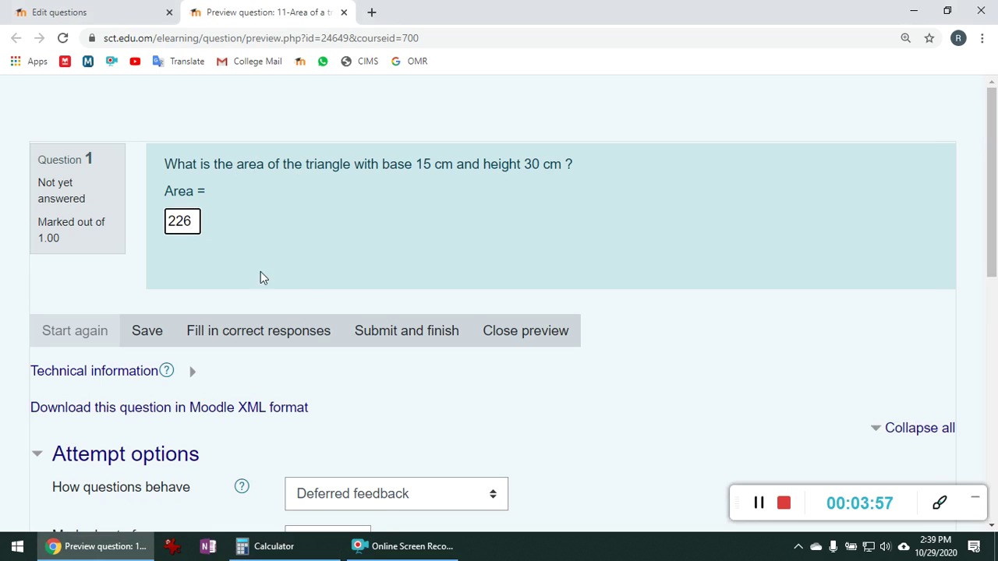
click(396, 331)
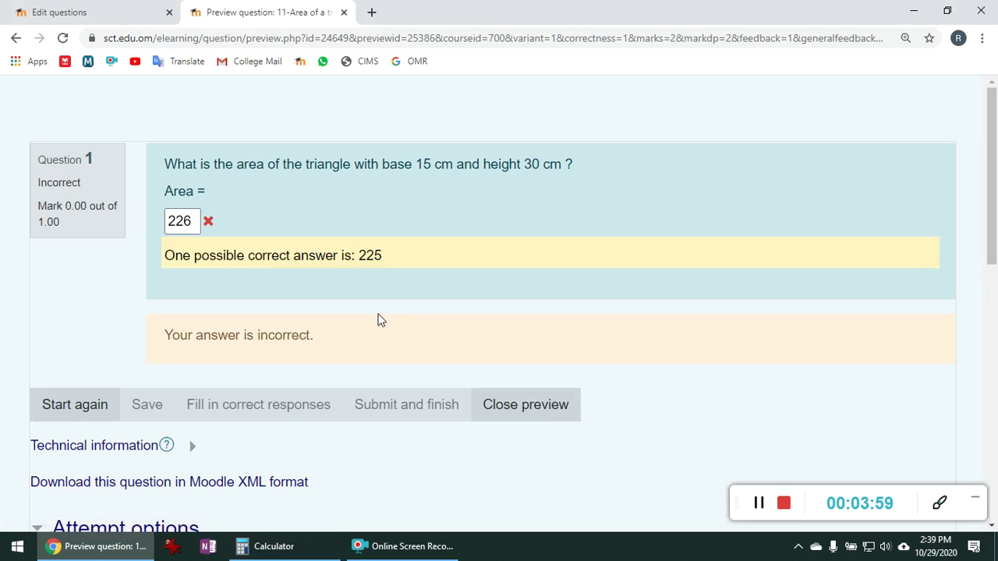